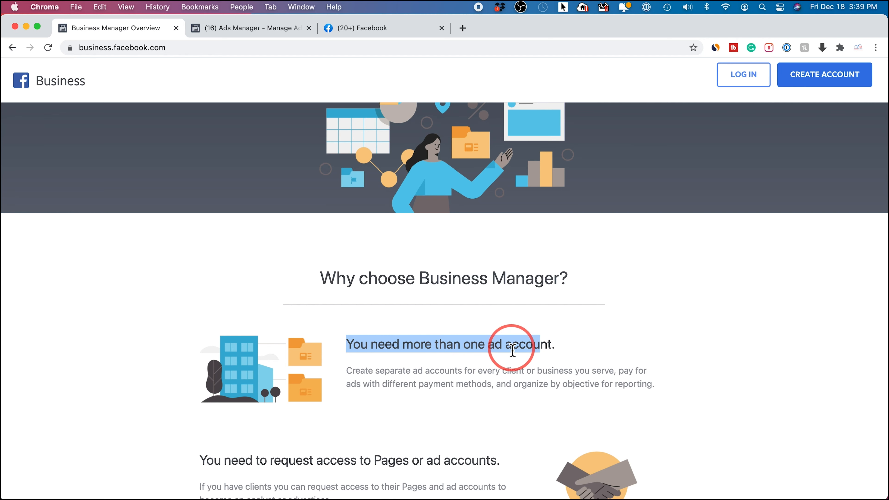
- Read through the reasons for choosing Business Manager on its overview page
scroll(511, 349, "up", 1)
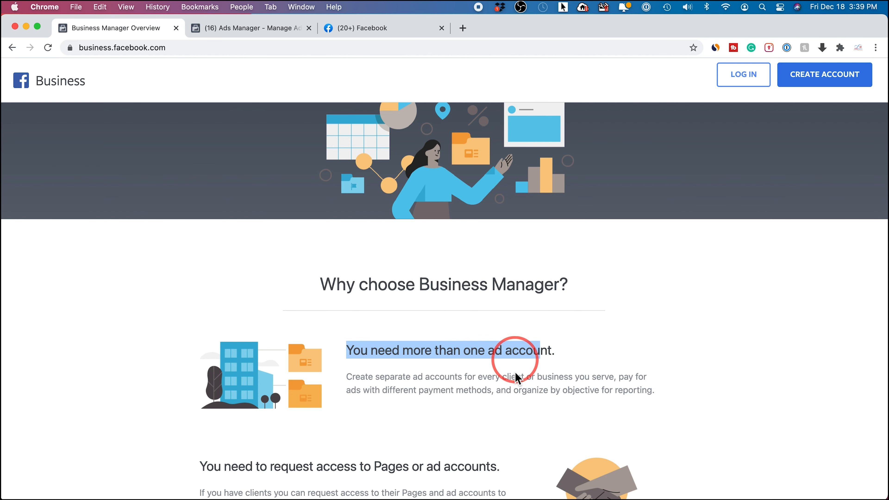
left_click(449, 378)
scroll(449, 377, "down", 3)
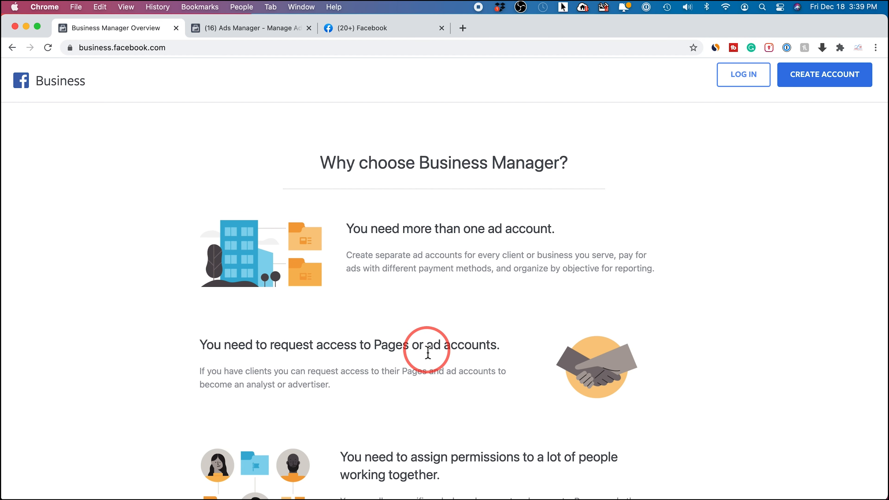
scroll(462, 359, "down", 3)
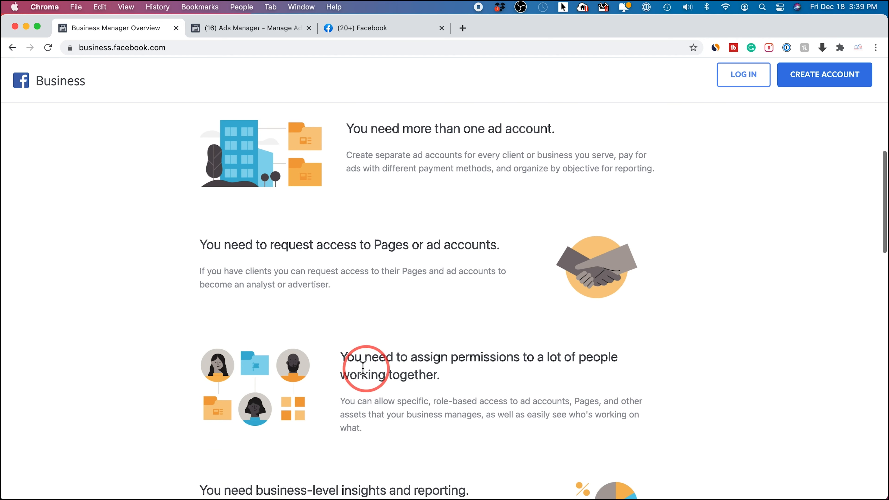
left_click_drag(342, 349, 492, 381)
left_click(434, 372)
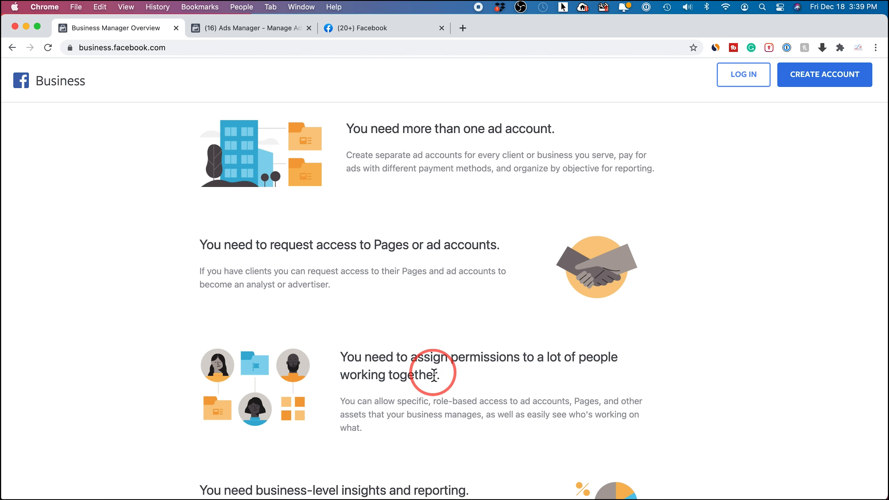
scroll(462, 383, "down", 3)
scroll(457, 378, "up", 4)
scroll(460, 379, "up", 10)
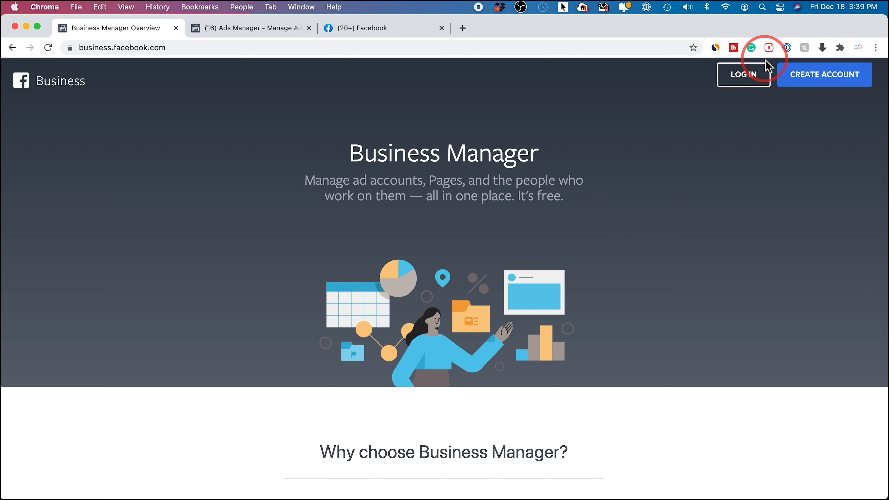
- Log in to the business account and open Ads Manager from the Business Suite tools
left_click(733, 86)
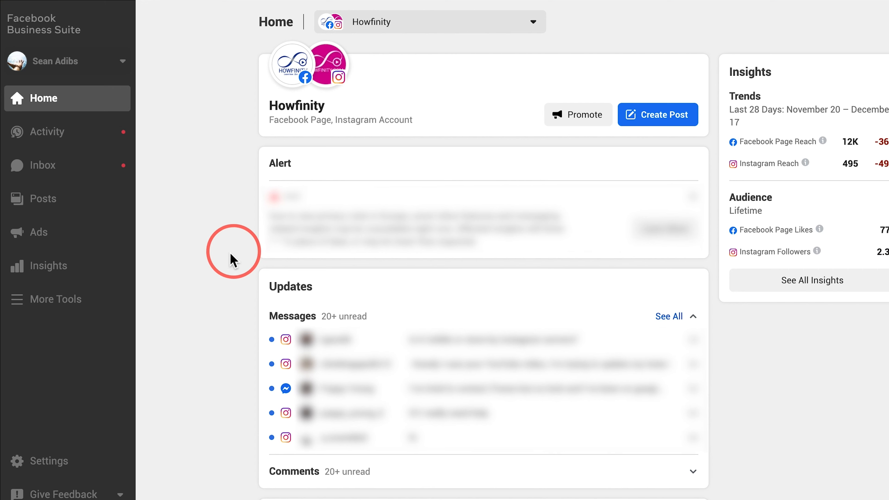
left_click(55, 307)
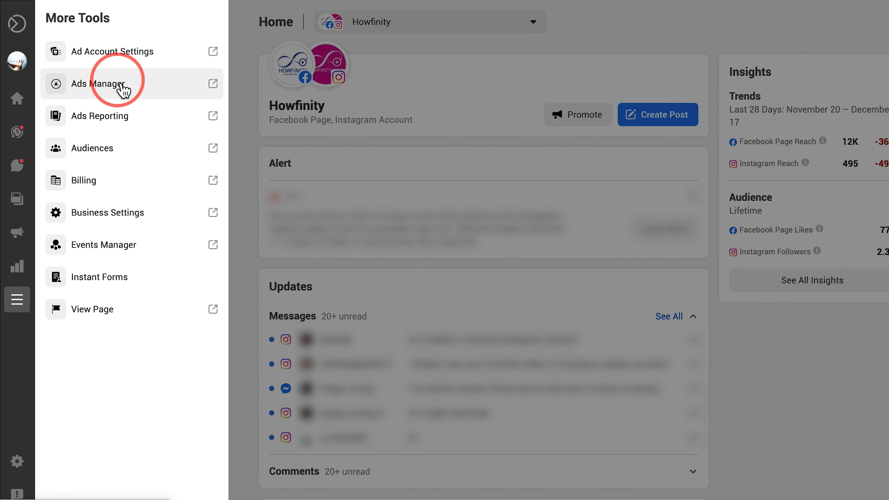
left_click(110, 89)
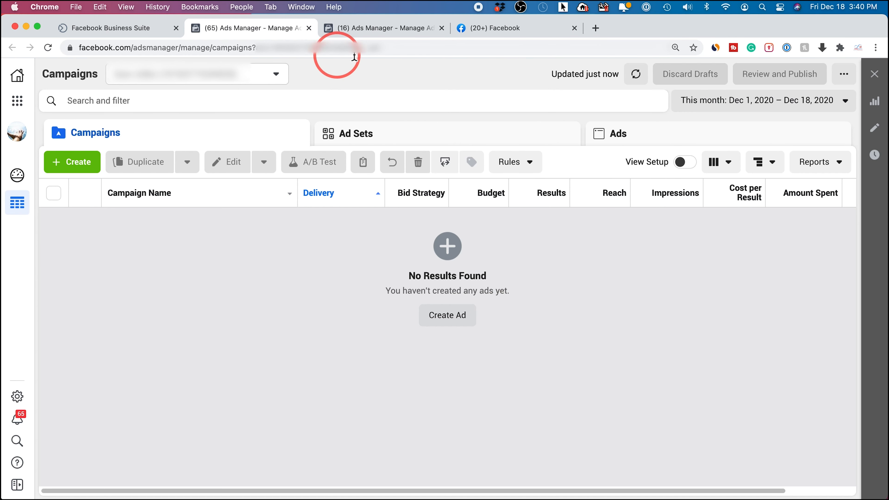
- Look at the goal choices for creating an ad from the Facebook home page, and close that page
left_click(489, 31)
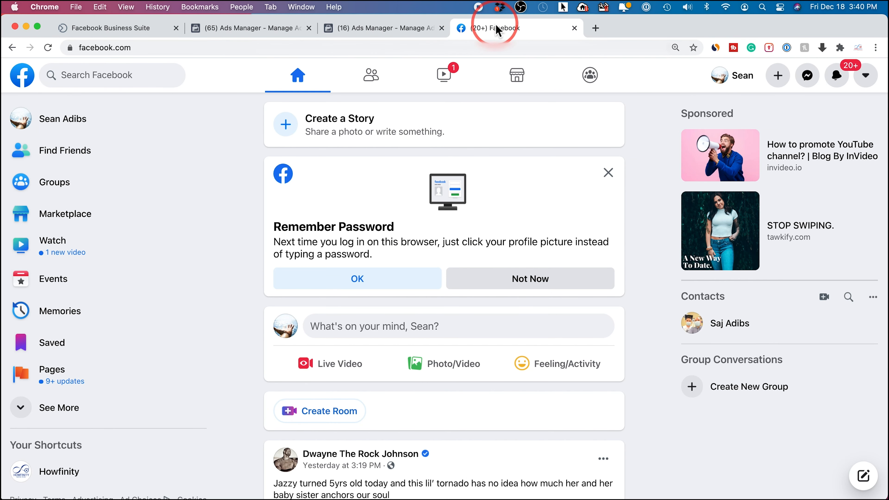
left_click(780, 78)
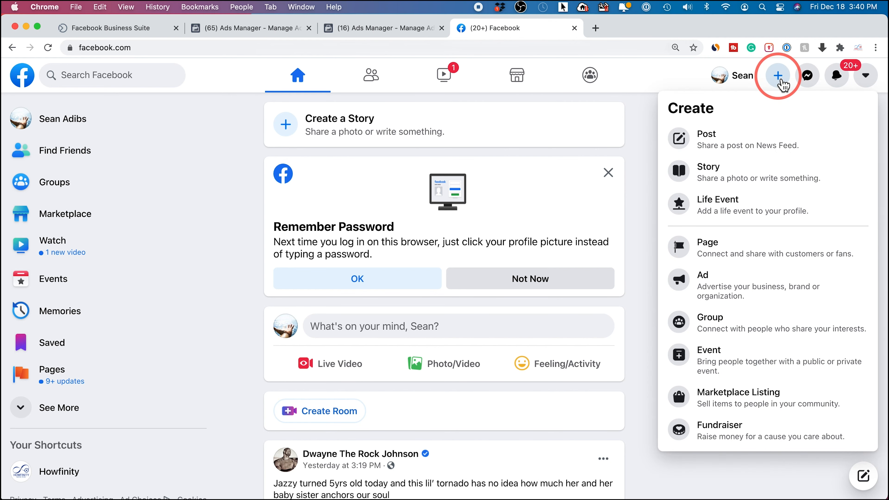
left_click(682, 282)
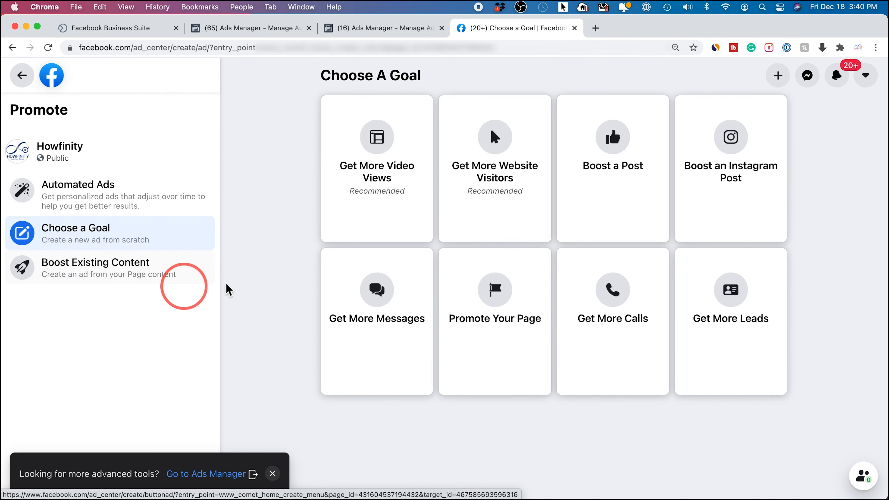
left_click(574, 28)
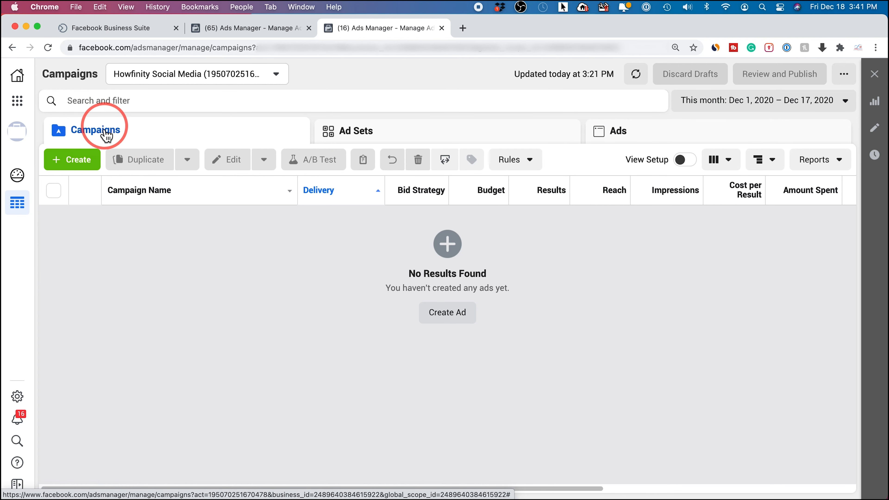
- Start a new campaign and review the descriptions of the awareness, consideration and conversion objectives
left_click(75, 164)
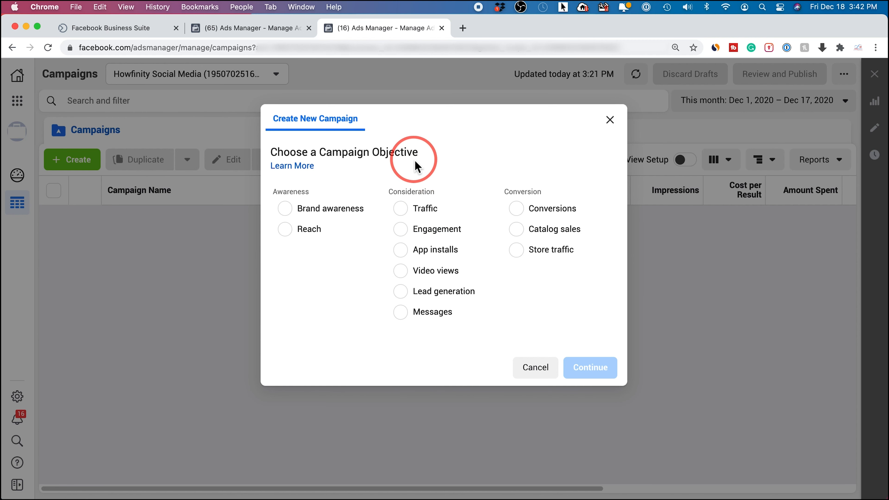
mouse_move(493, 218)
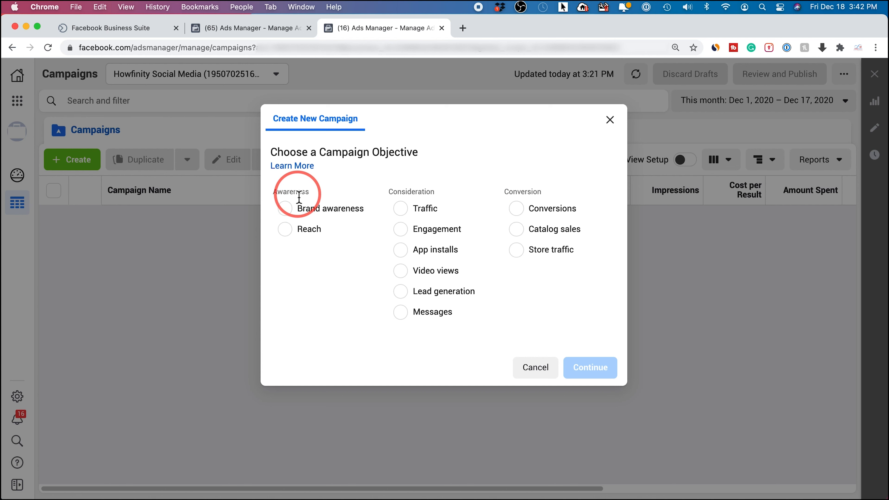
mouse_move(373, 210)
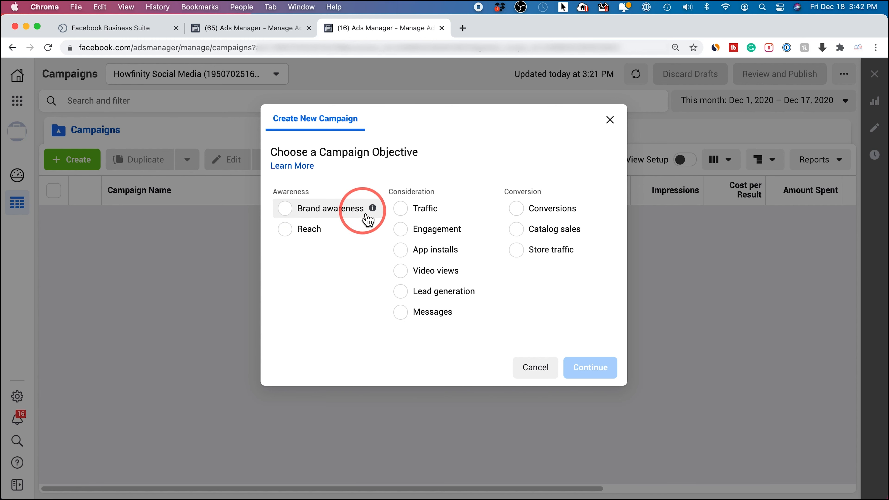
mouse_move(374, 234)
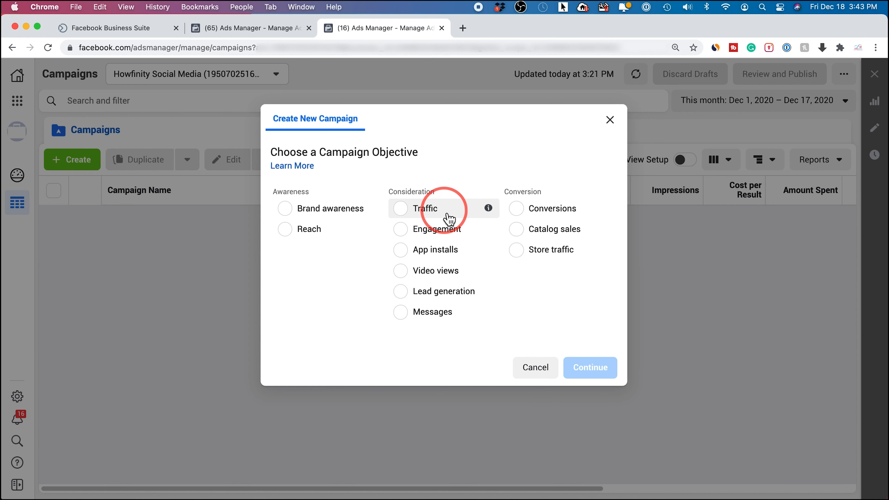
mouse_move(489, 209)
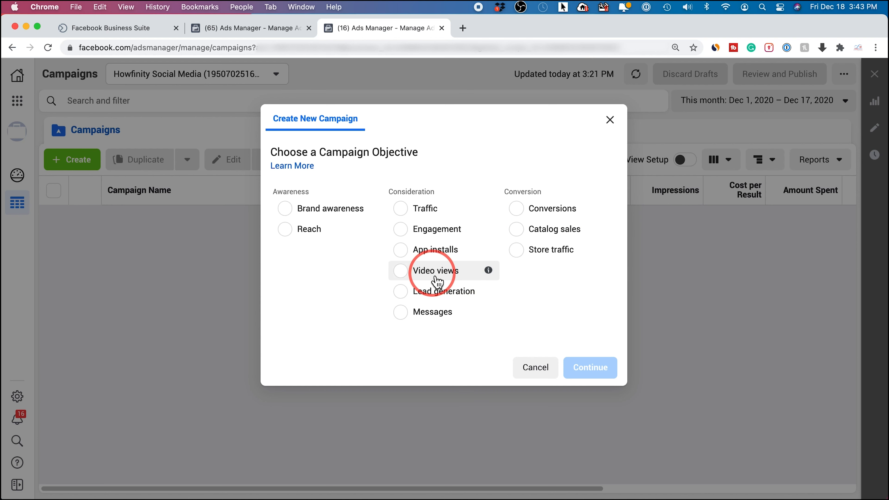
mouse_move(492, 277)
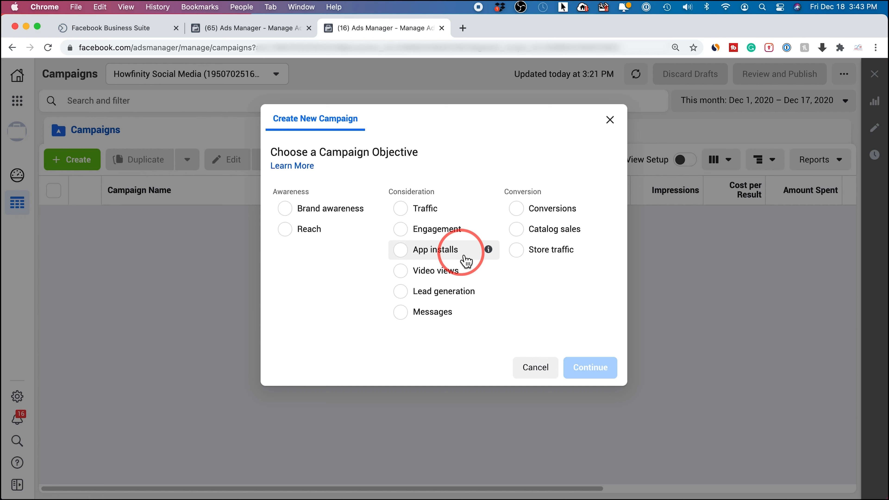
mouse_move(494, 293)
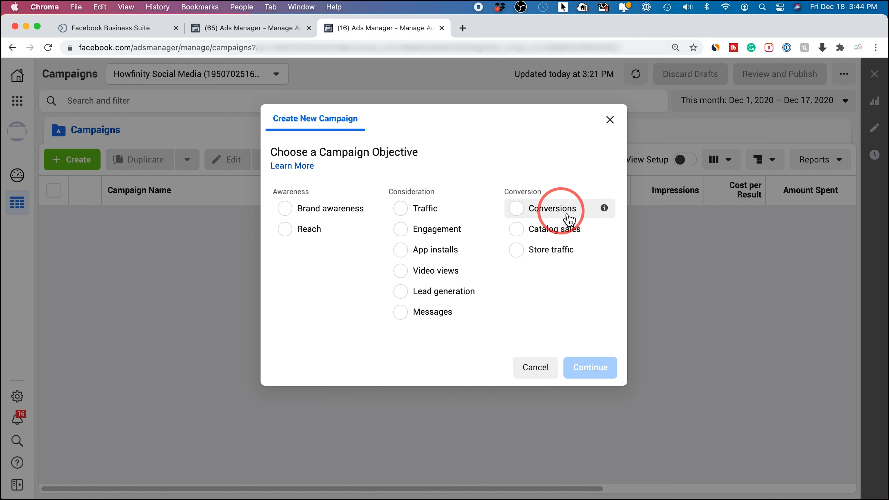
mouse_move(604, 210)
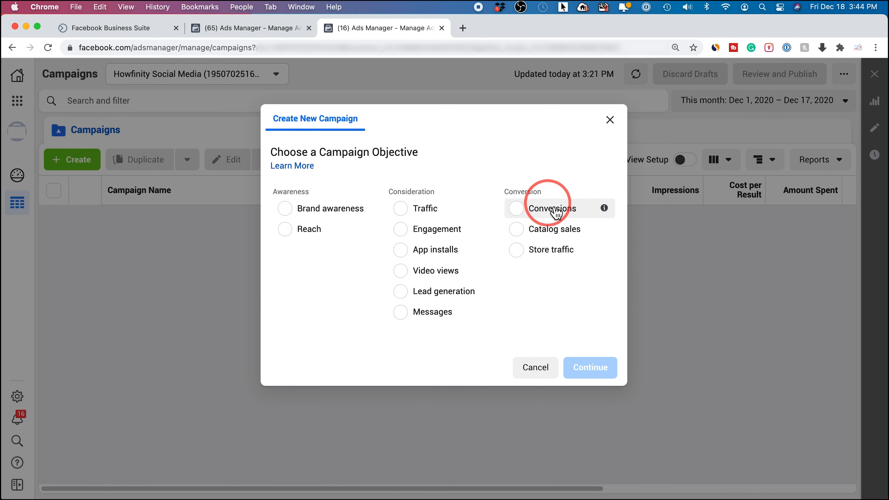
left_click_drag(505, 192, 564, 193)
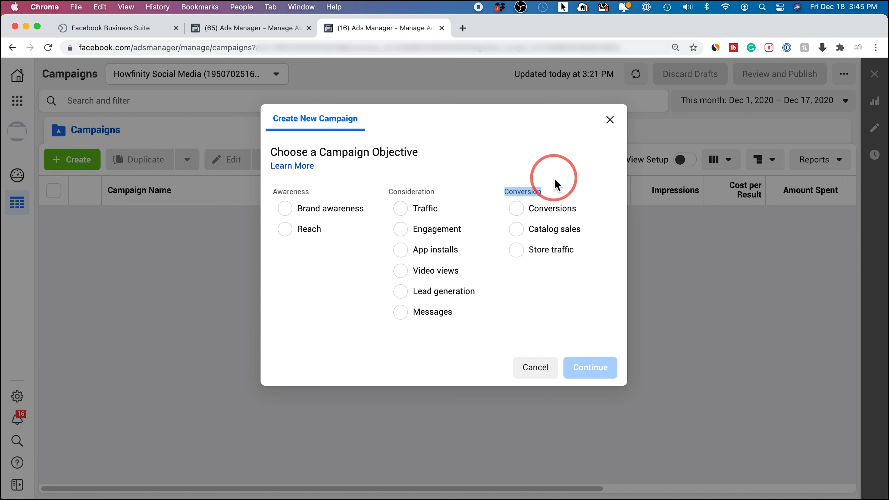
left_click(529, 190)
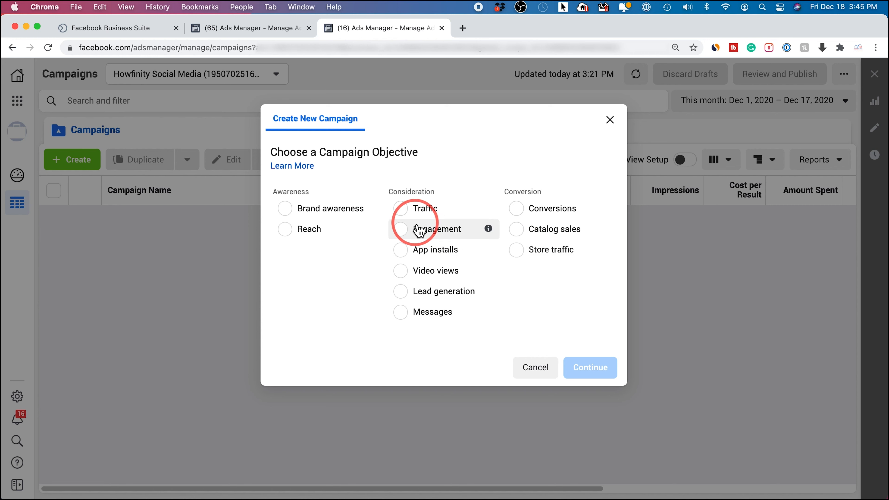
- Choose Traffic as the campaign objective and continue to the campaign setup
left_click(406, 210)
scroll(407, 219, "down", 1)
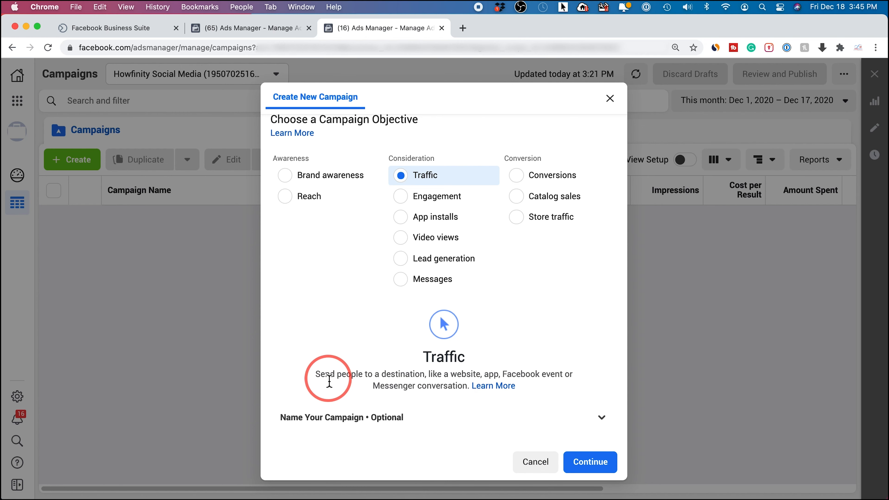
scroll(483, 385, "down", 1)
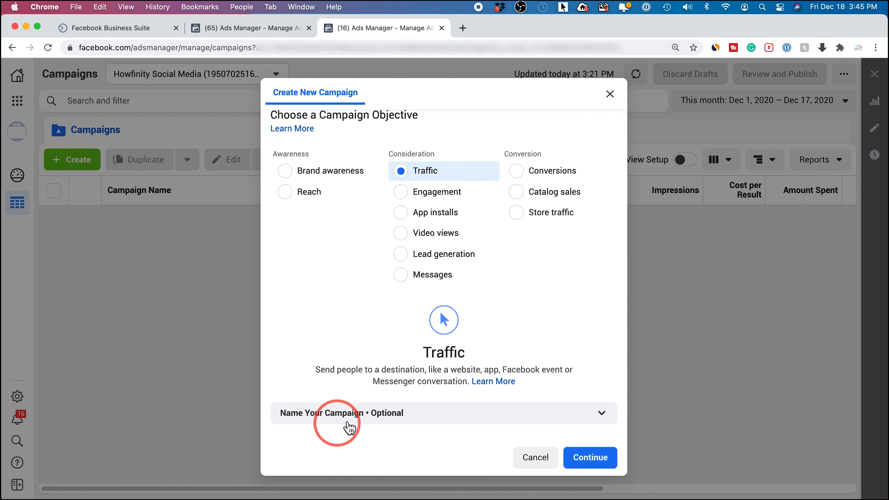
scroll(476, 428, "up", 1)
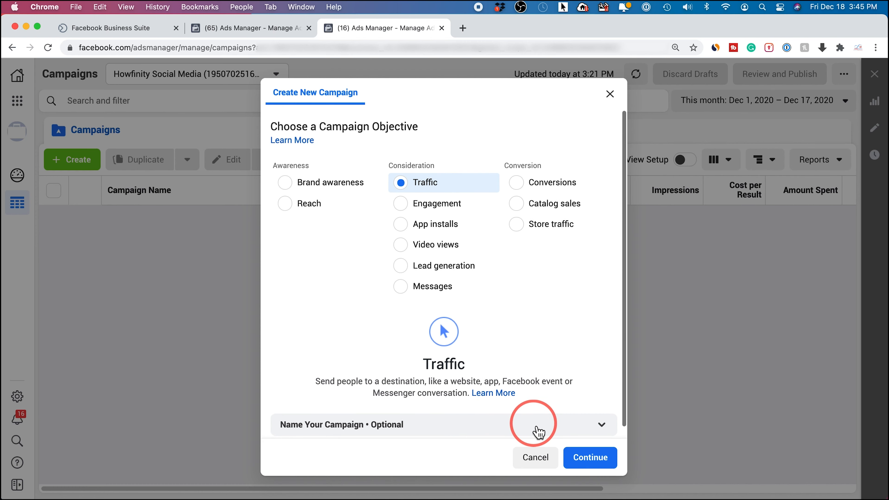
left_click(599, 464)
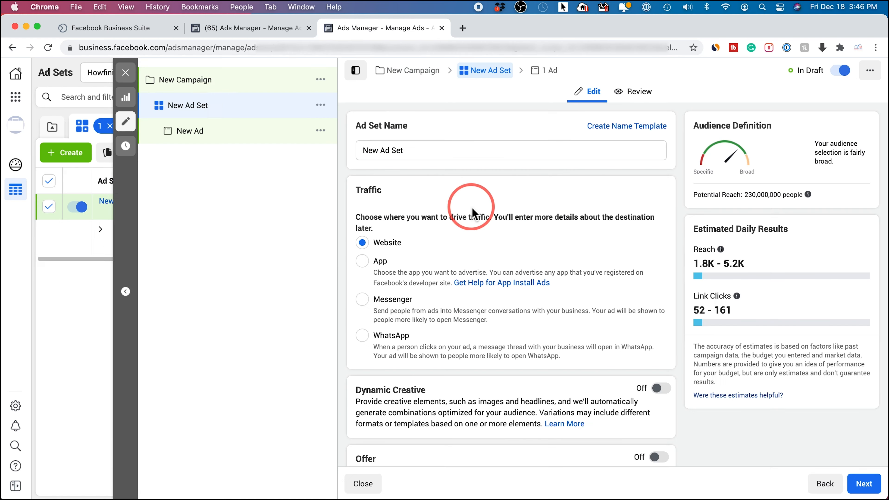
- Look over the new ad set's settings and audience definition, and open the campaign-level settings
left_click(240, 105)
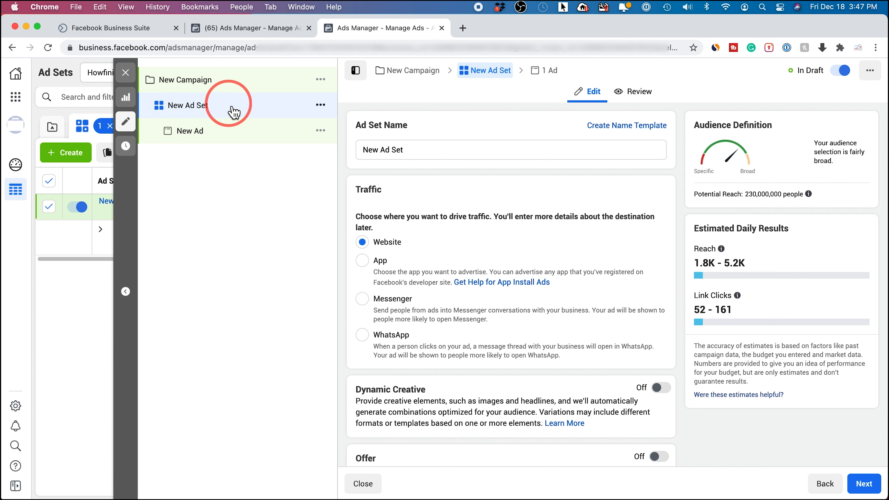
scroll(486, 190, "up", 1)
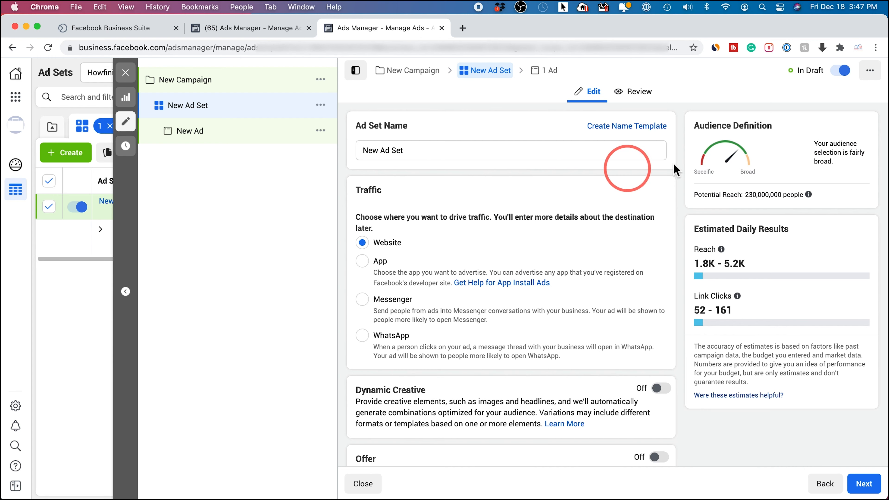
left_click_drag(698, 131, 773, 135)
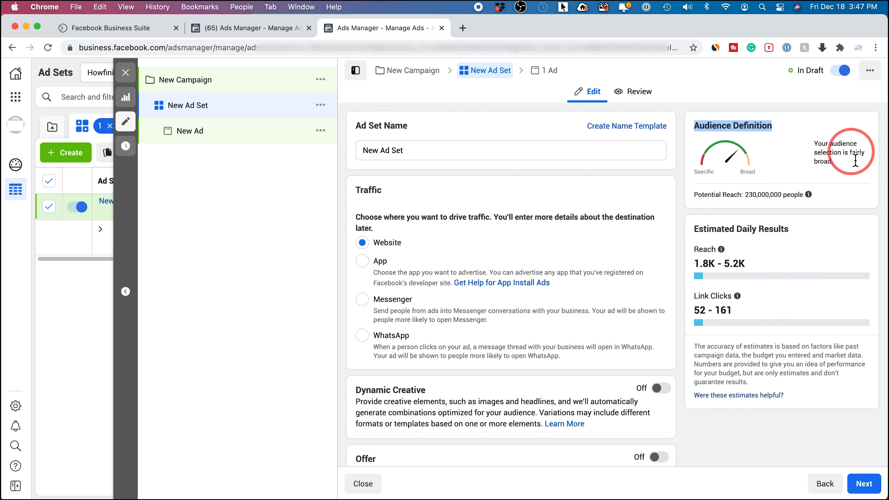
left_click(198, 91)
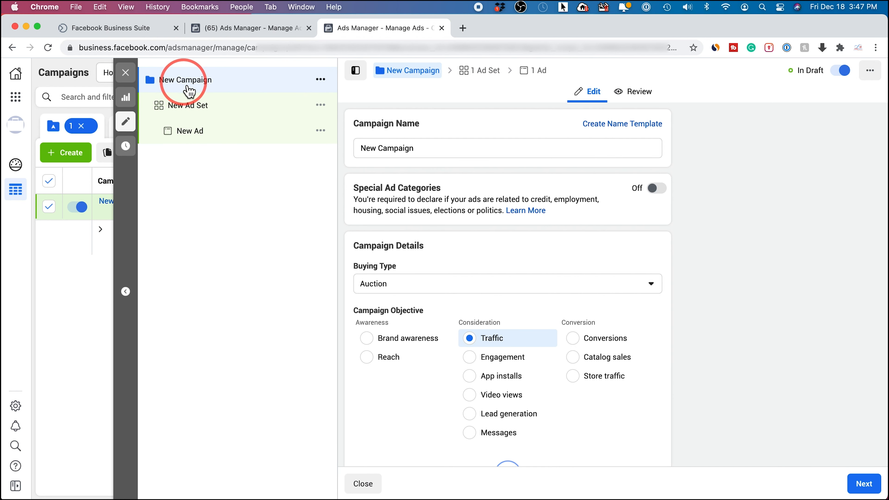
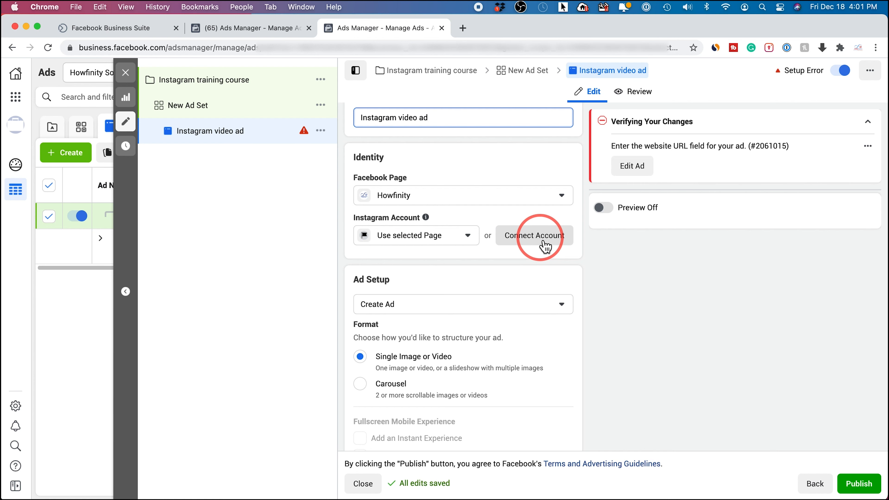
- Set the ad's Instagram account to howfinity_tech and check the ad setup options, keeping Create Ad selected
left_click(436, 239)
left_click(416, 286)
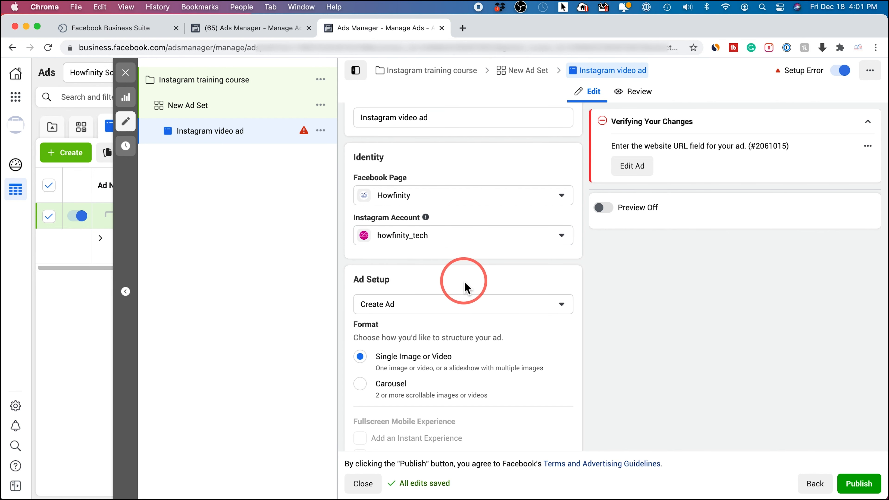
scroll(560, 291, "down", 2)
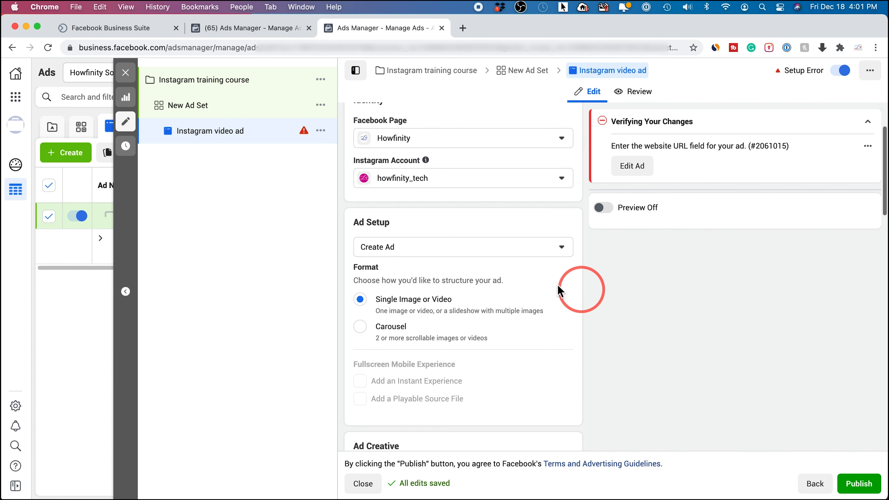
left_click(389, 253)
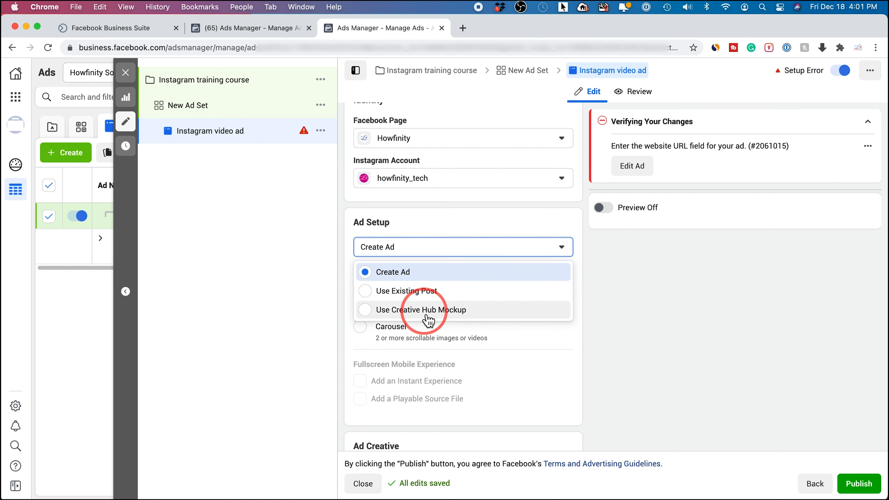
left_click(642, 316)
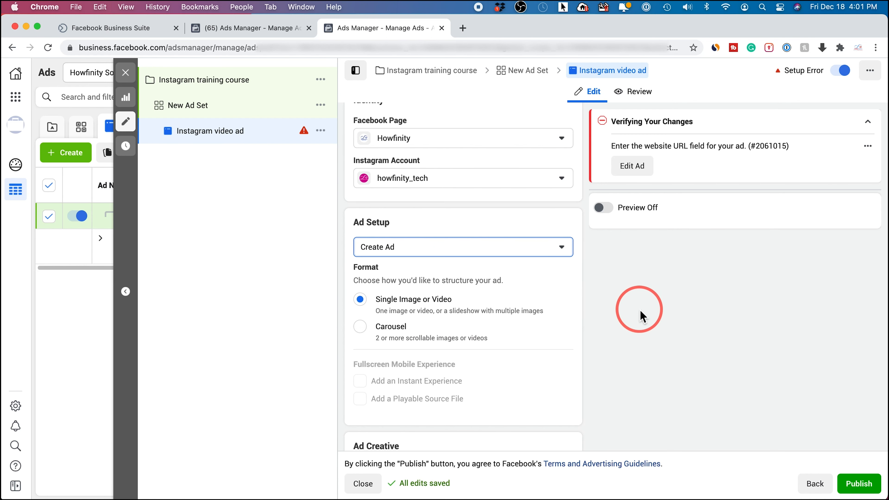
- Try the Carousel format for the ad and page through its cards in the Instagram Feed preview
scroll(532, 317, "down", 2)
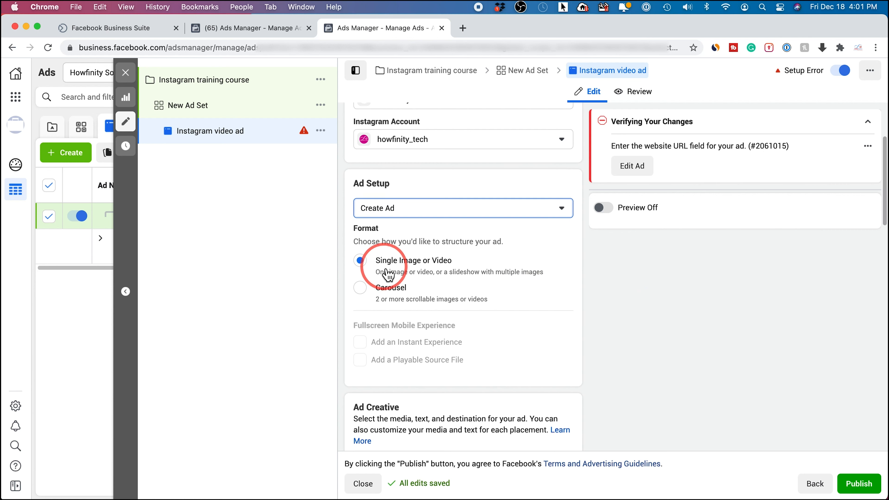
left_click(369, 213)
left_click(385, 231)
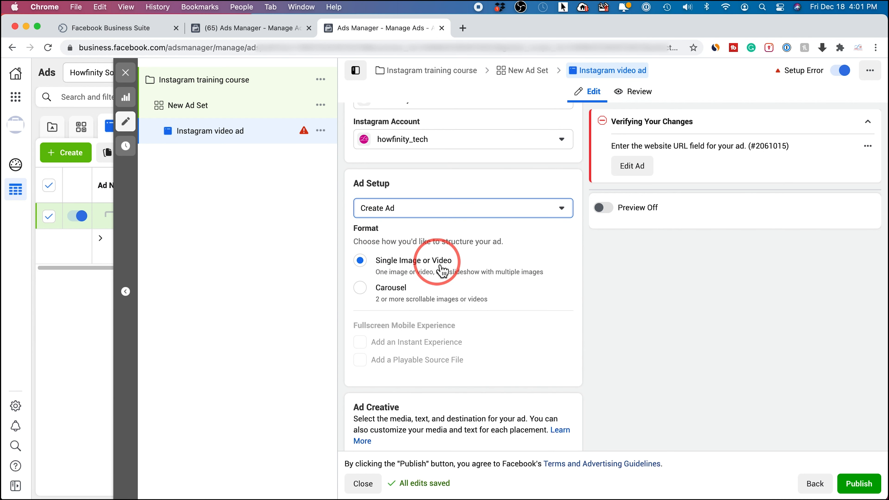
left_click(364, 292)
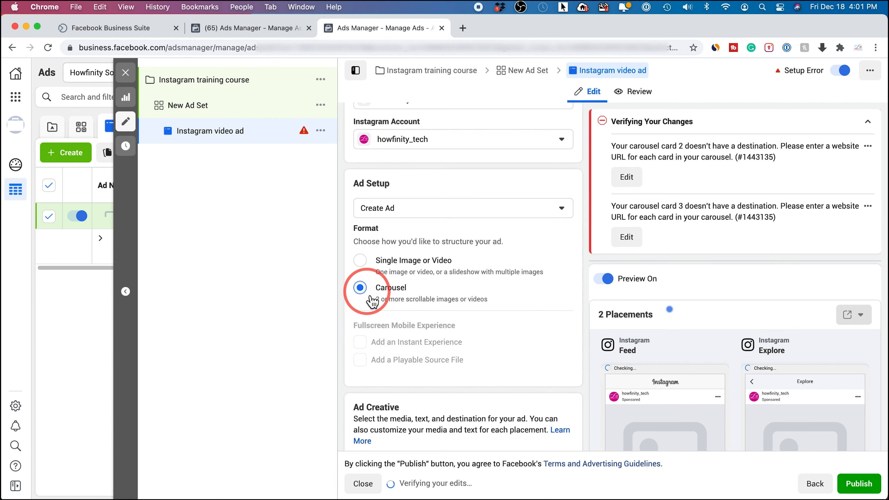
scroll(679, 371, "down", 5)
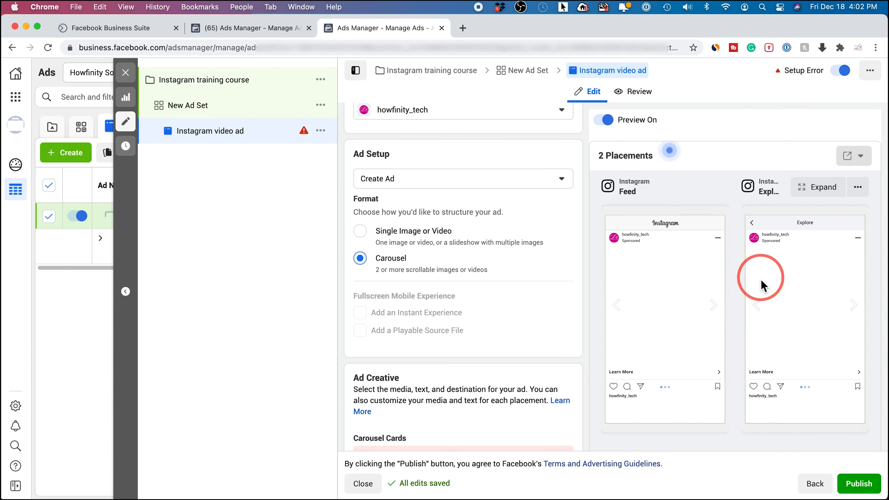
left_click(713, 306)
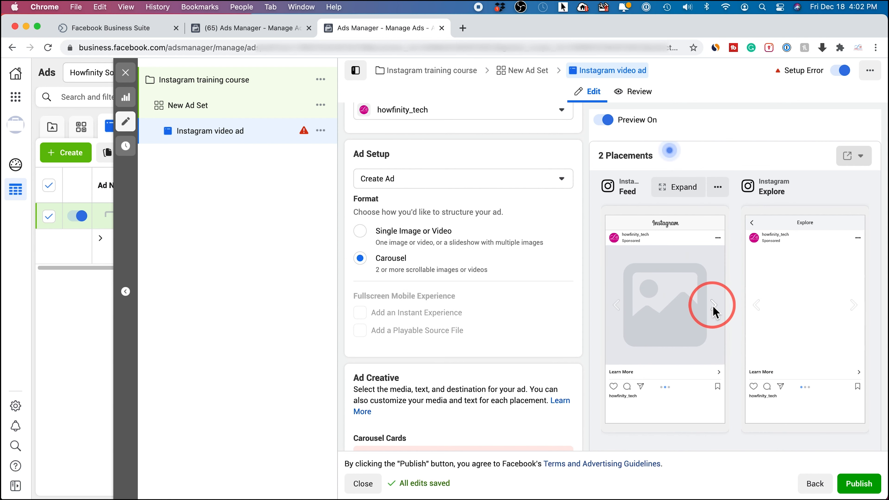
left_click(713, 306)
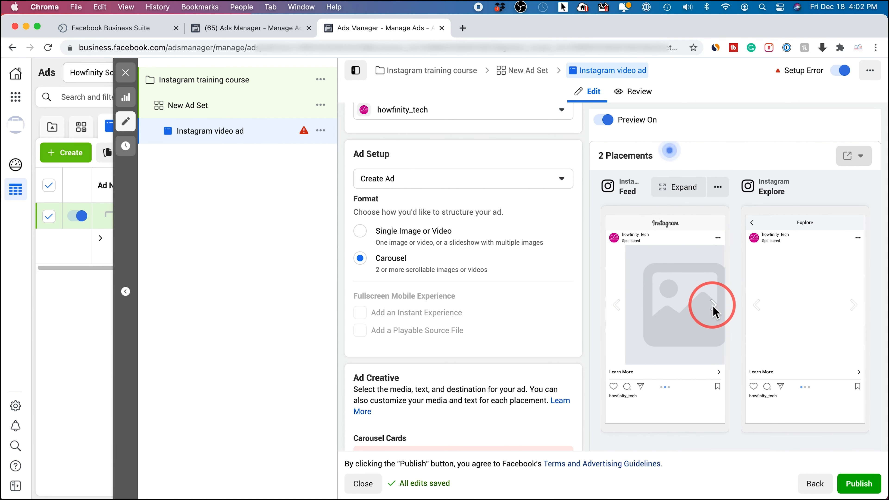
scroll(472, 315, "up", 1)
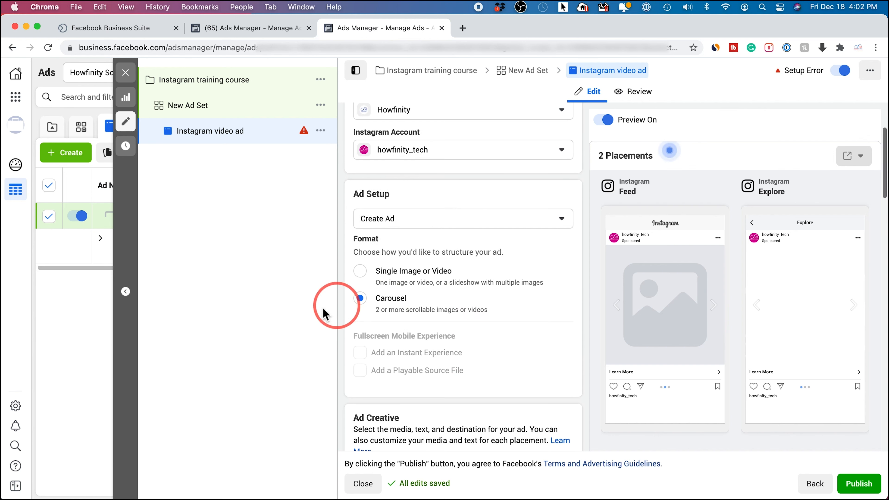
- Set the ad format to Single Image or Video and refresh the ad preview
left_click(360, 271)
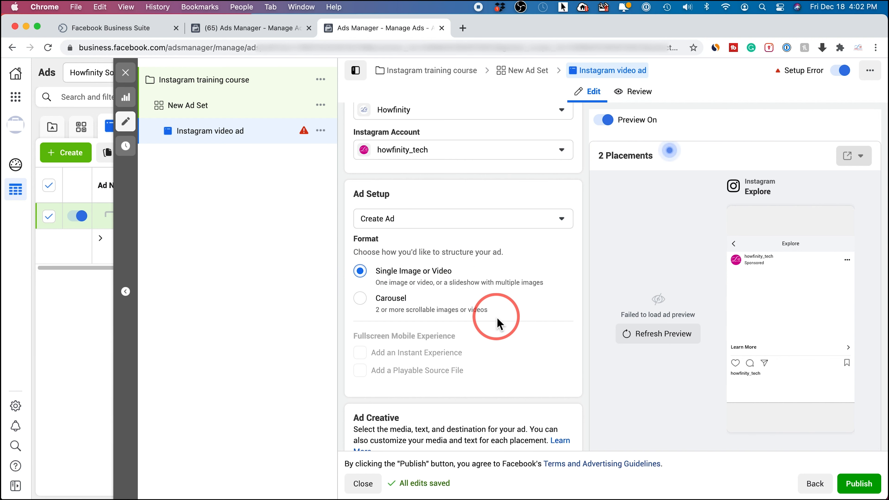
scroll(496, 318, "down", 3)
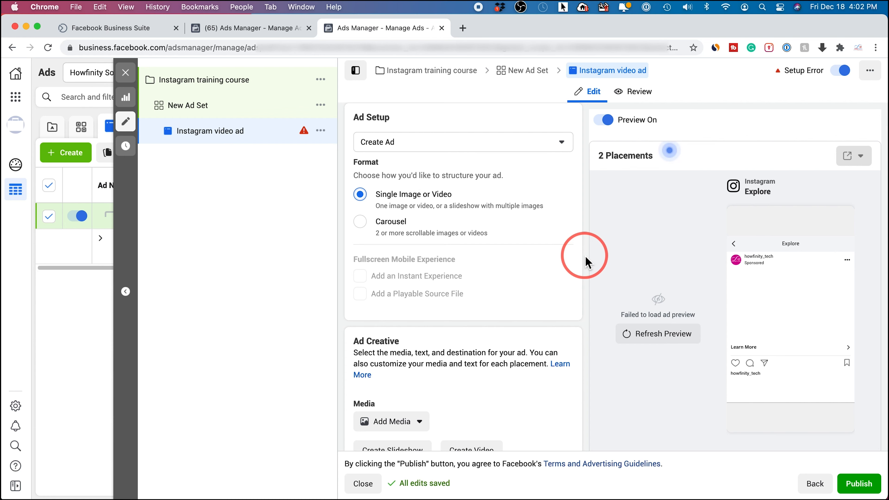
left_click(652, 334)
scroll(568, 286, "down", 5)
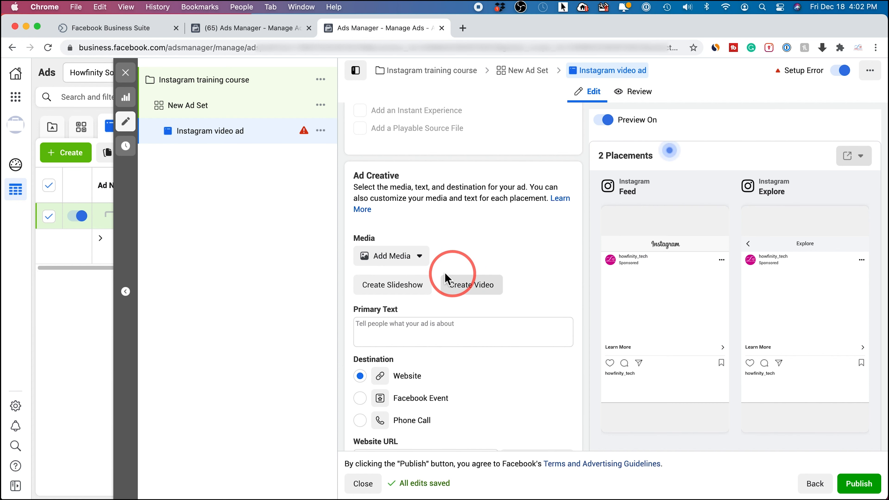
- Add a video to the ad creative by uploading the InVideo file from the computer
left_click(390, 265)
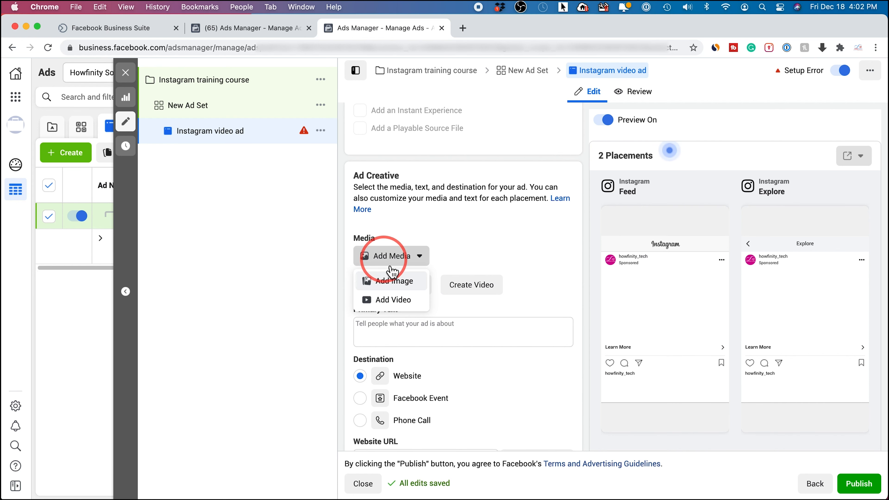
left_click(400, 307)
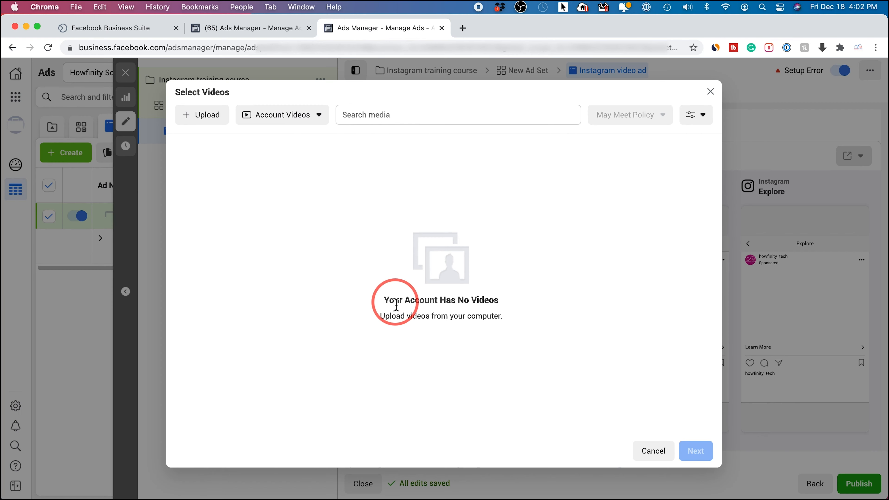
left_click(201, 115)
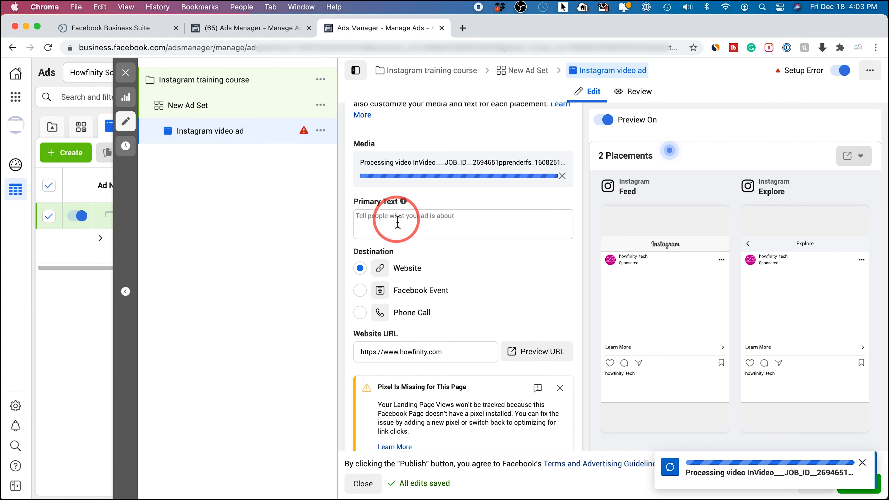
- Enter 'primary text' as the ad's primary text, dismiss the video notification and check the guidance for the primary text
scroll(399, 223, "up", 2)
scroll(395, 224, "down", 1)
left_click(379, 227)
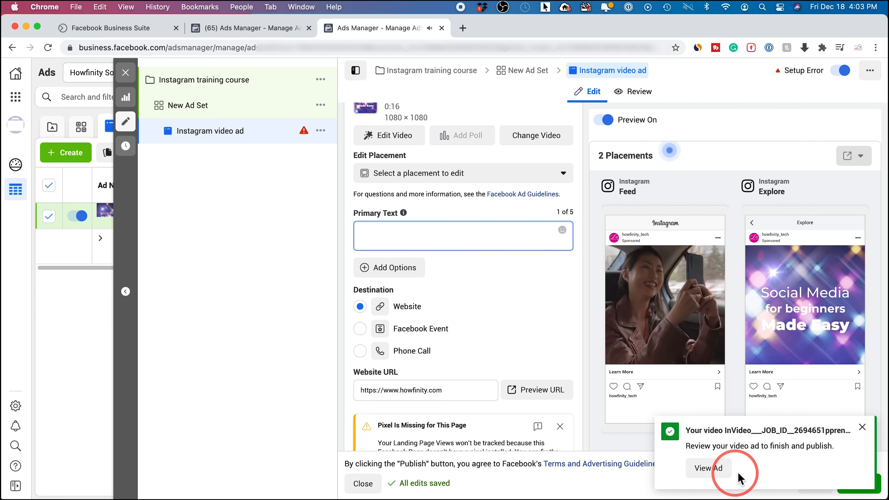
left_click(871, 431)
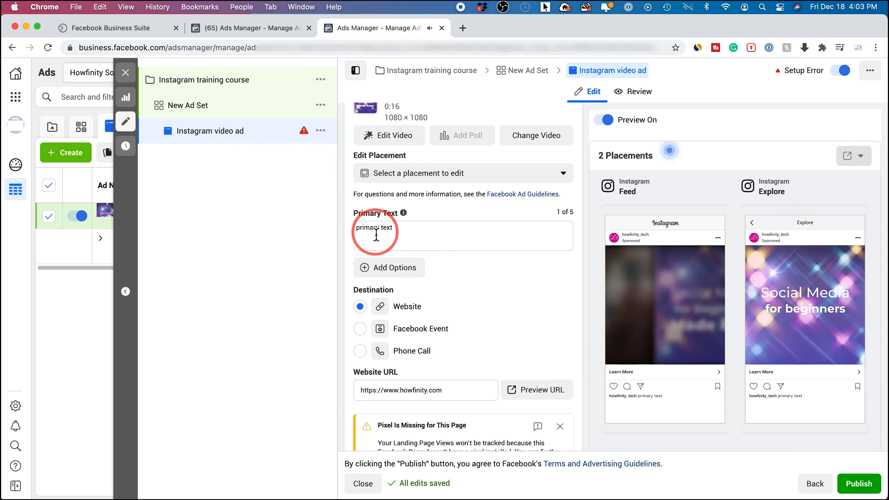
mouse_move(401, 217)
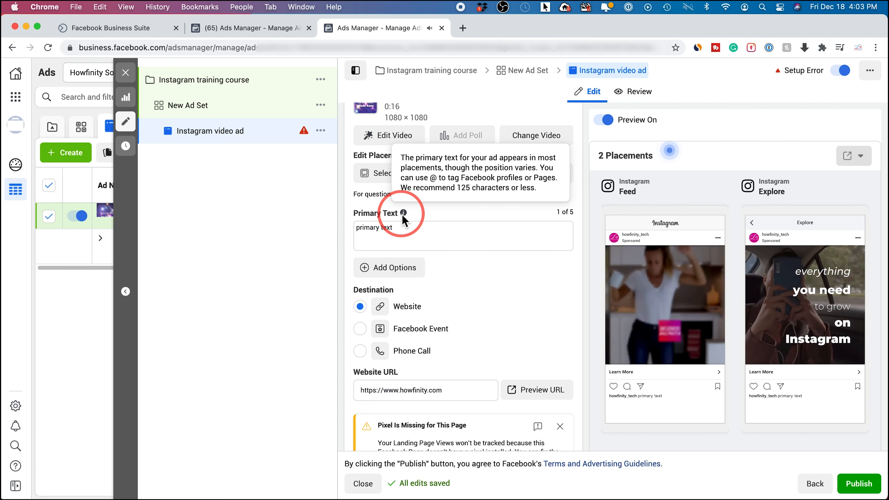
scroll(476, 289, "down", 1)
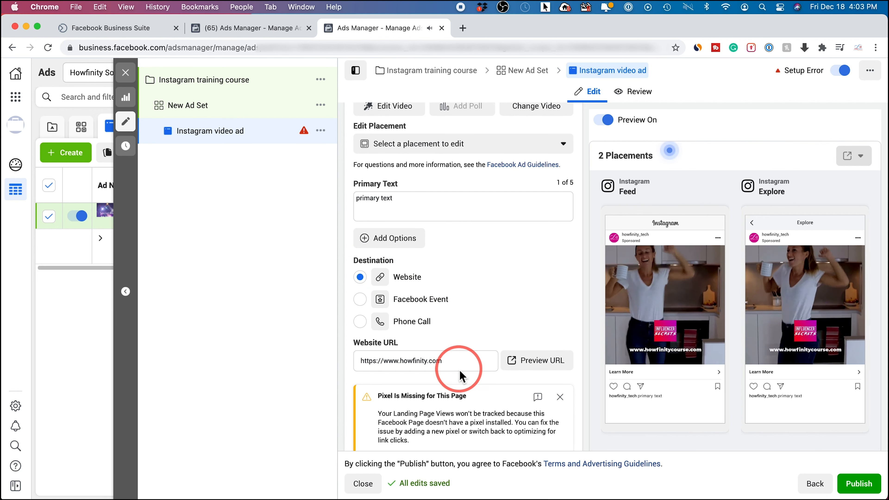
left_click(434, 364)
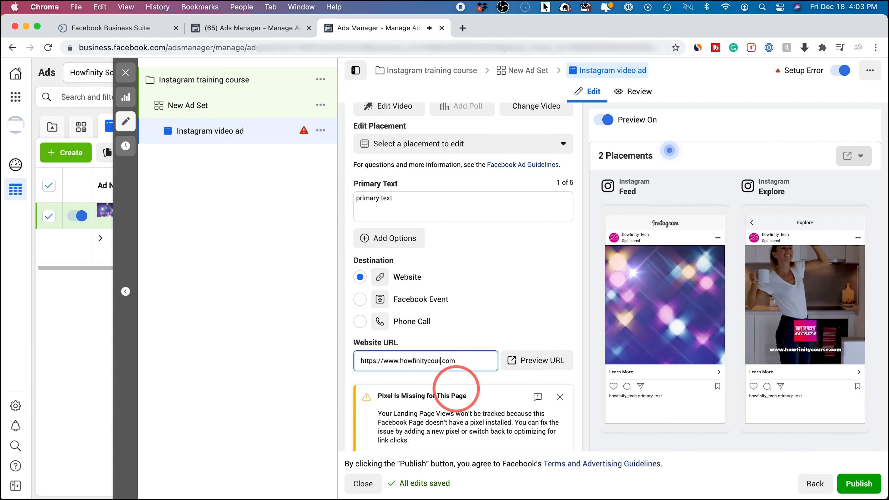
left_click(455, 389)
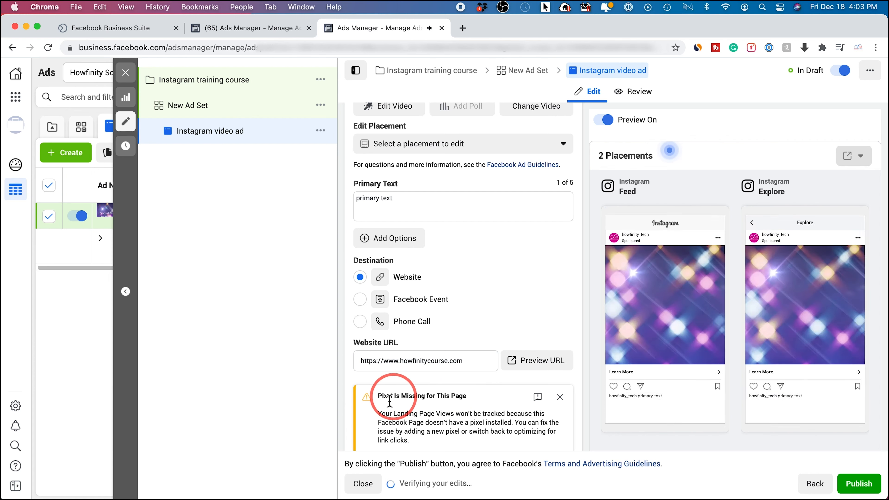
- Read the missing pixel warning about landing page views below the website URL and dismiss it
scroll(459, 401, "down", 3)
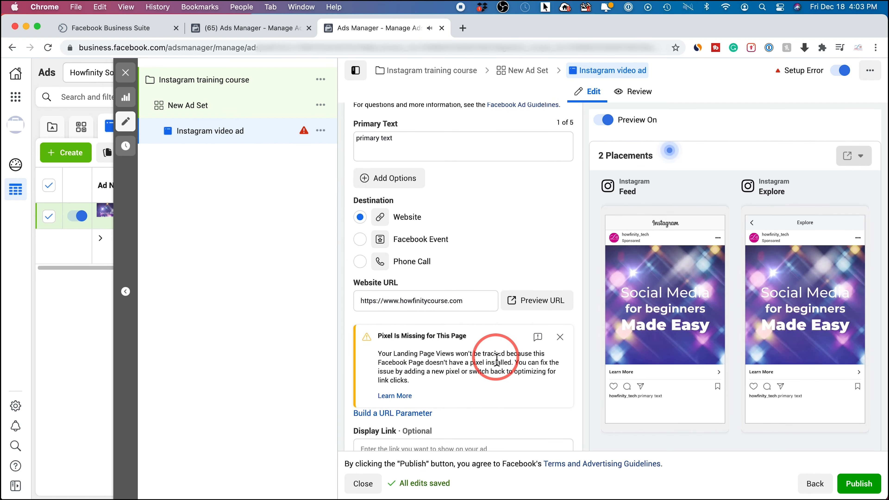
scroll(496, 360, "down", 2)
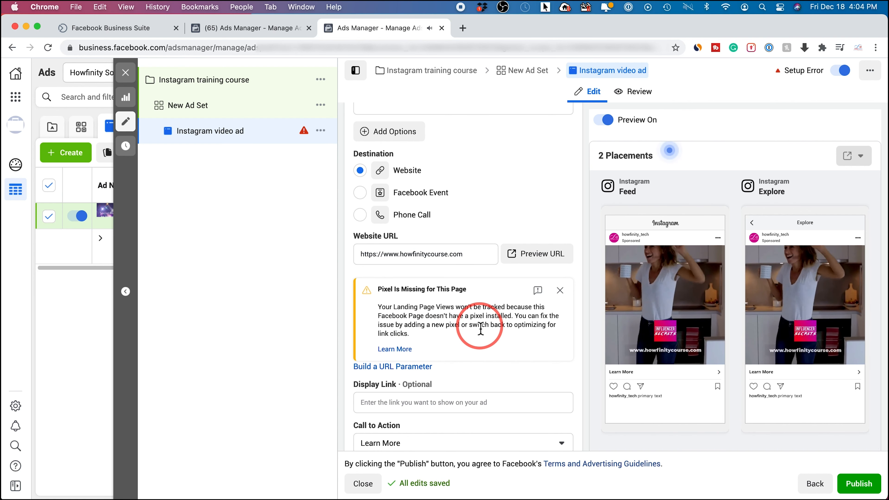
left_click_drag(393, 307, 458, 310)
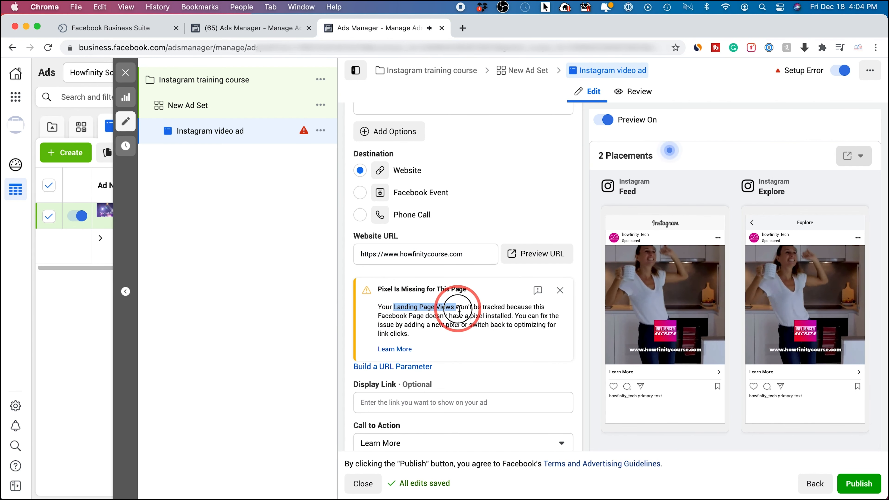
scroll(495, 341, "down", 1)
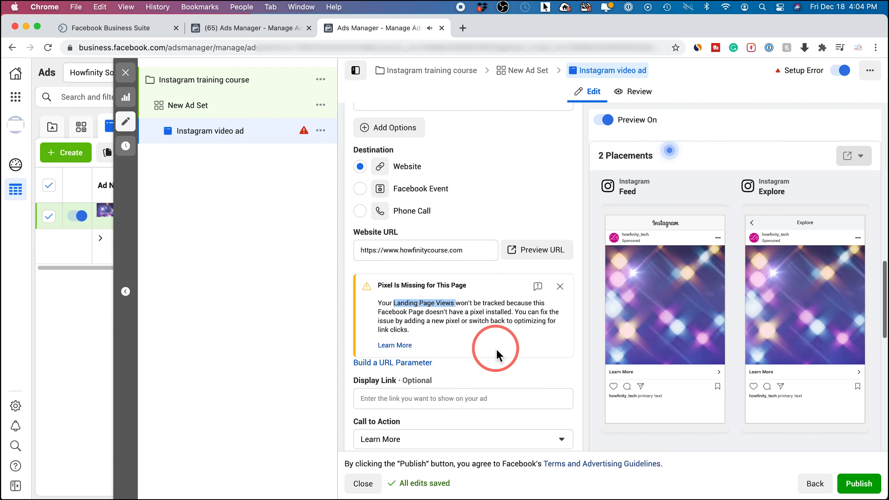
left_click(562, 293)
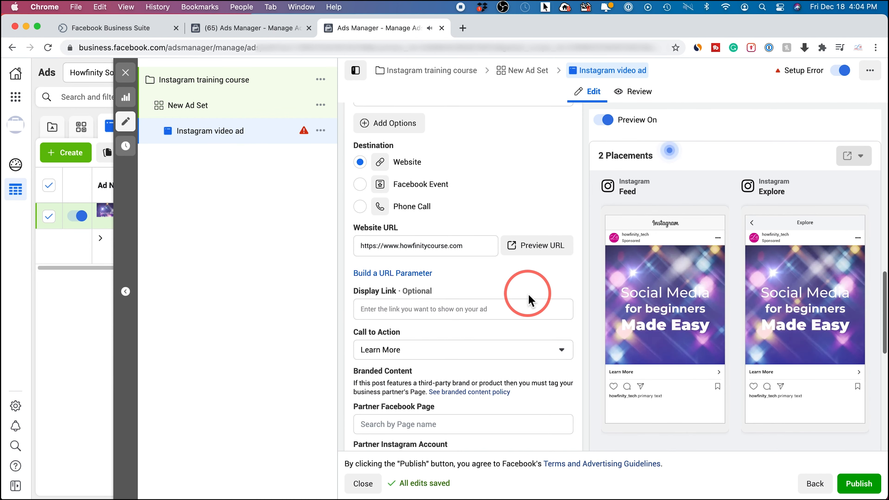
- Check the ad's website URL and set the call to action to Get Offer
scroll(503, 299, "down", 3)
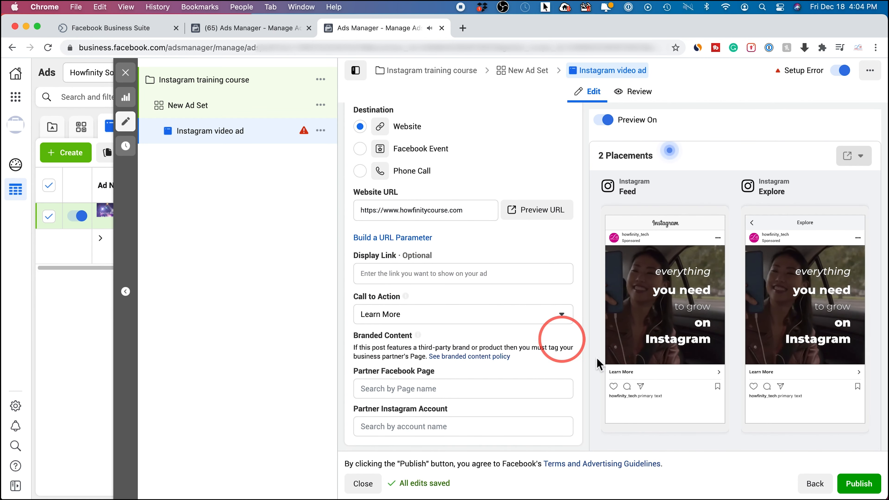
left_click(439, 211)
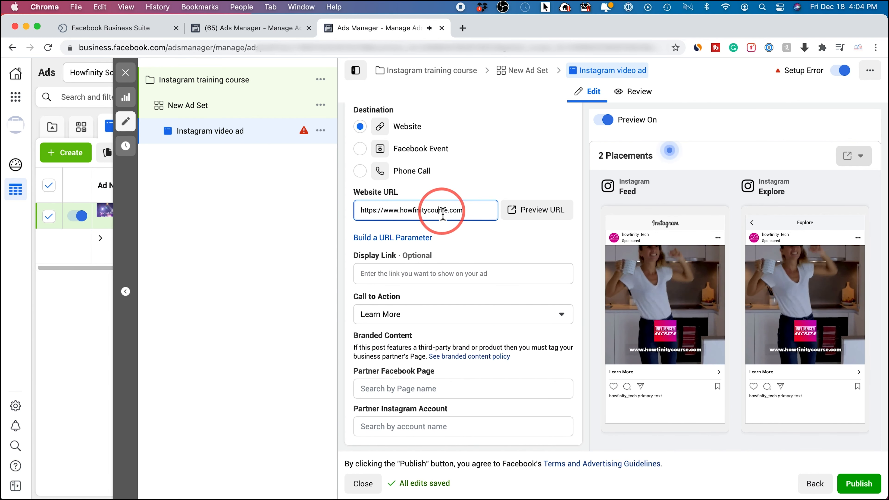
scroll(420, 335, "up", 2)
scroll(373, 305, "down", 2)
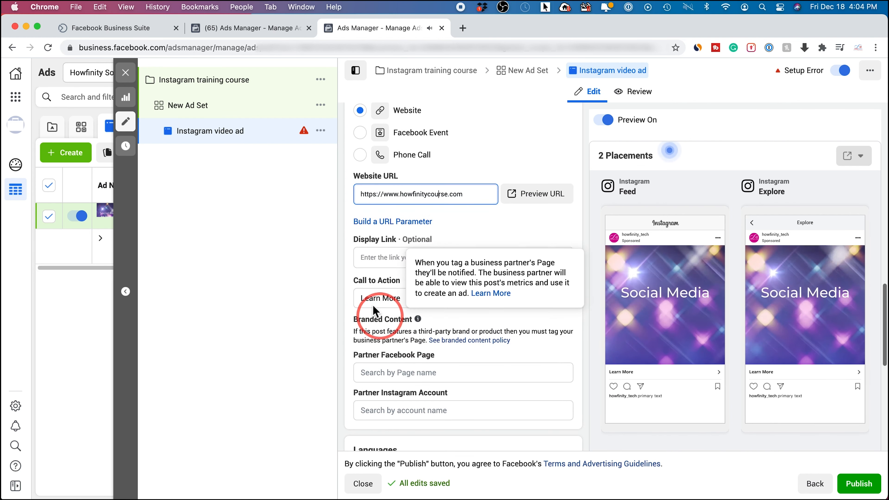
left_click(385, 302)
scroll(416, 385, "down", 2)
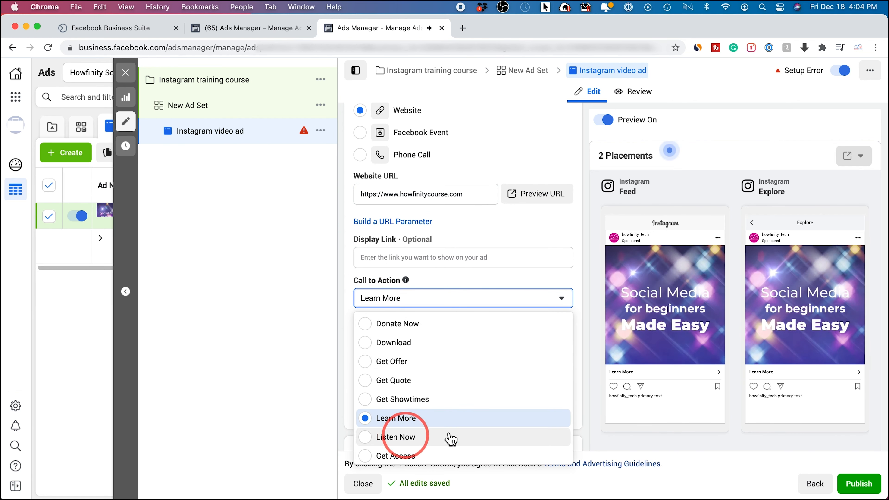
left_click(373, 372)
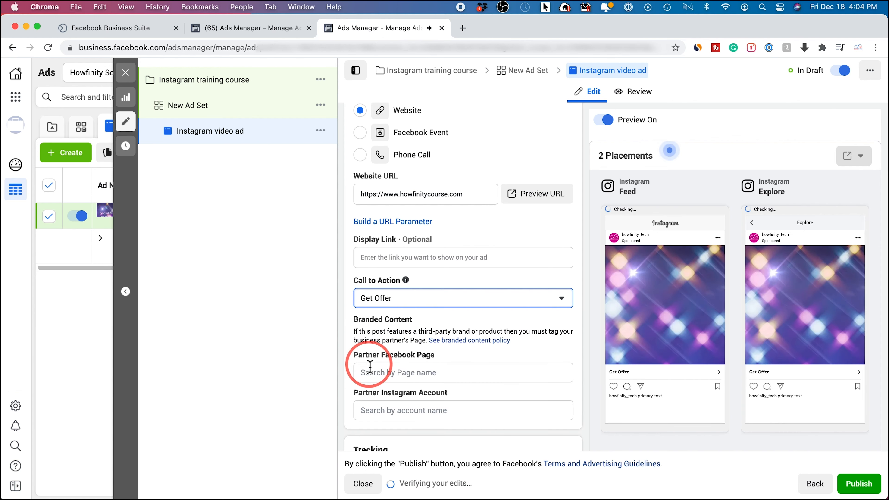
- Change the ad's call to action to Watch More
left_click(403, 304)
scroll(456, 369, "down", 4)
scroll(462, 371, "down", 2)
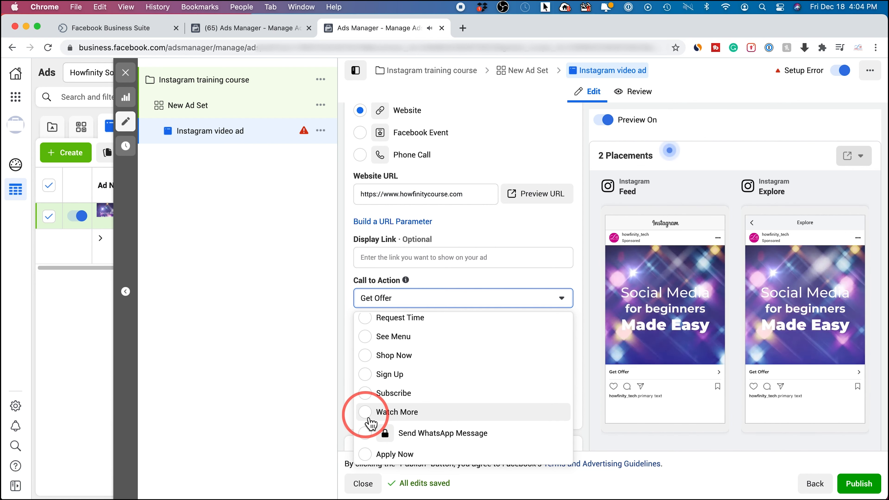
left_click(372, 422)
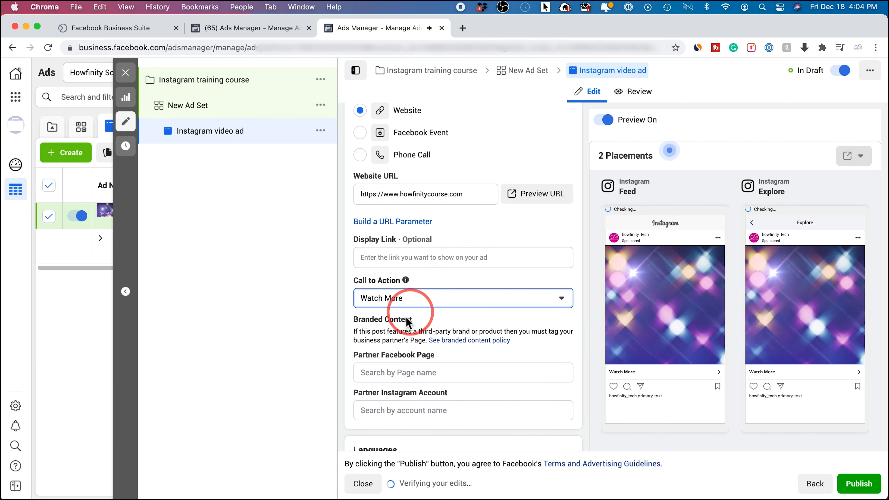
- Set the ad's call to action back to Learn More
left_click(403, 301)
scroll(430, 390, "up", 1)
scroll(425, 382, "up", 5)
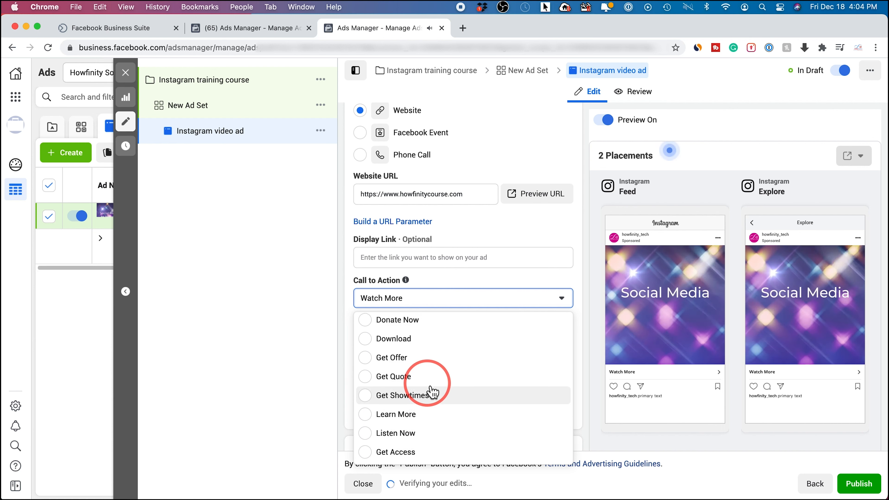
left_click(377, 414)
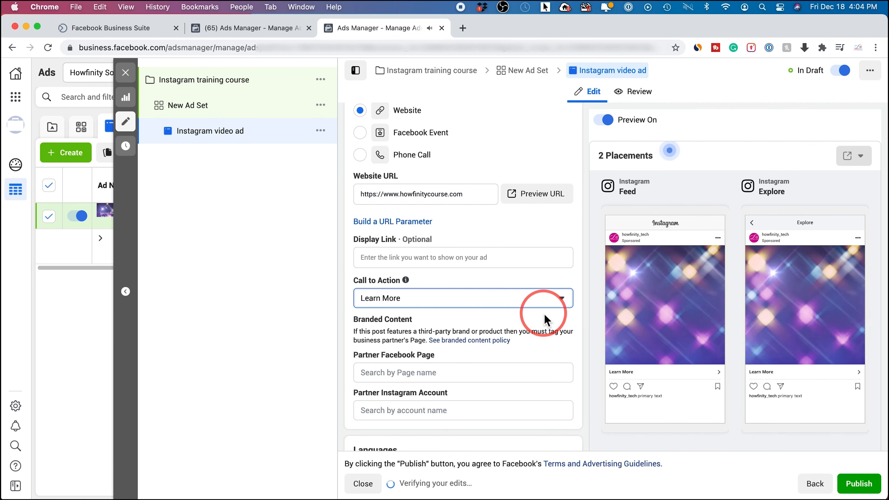
- Check the language options for the ad and leave them without adding a language
scroll(545, 319, "down", 5)
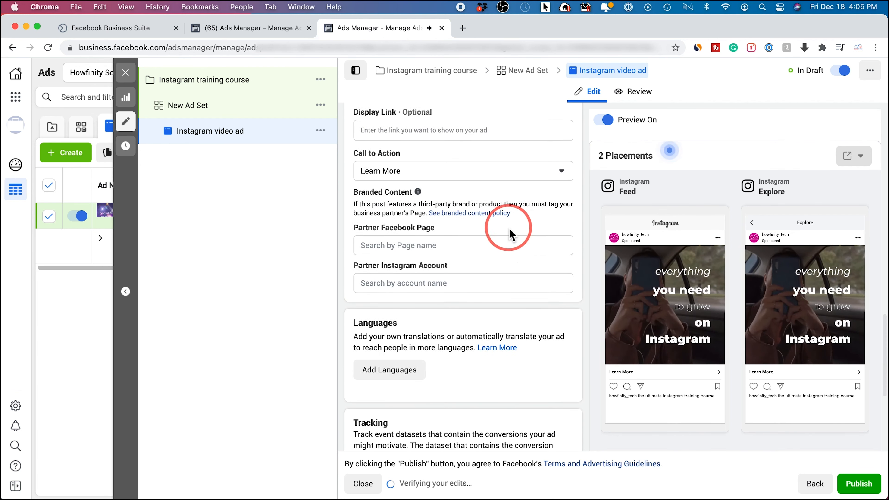
scroll(518, 263, "down", 5)
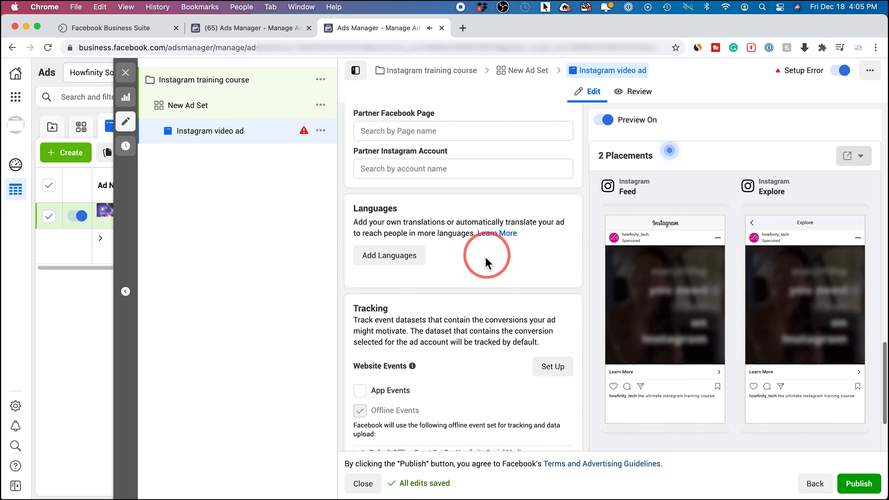
left_click(387, 199)
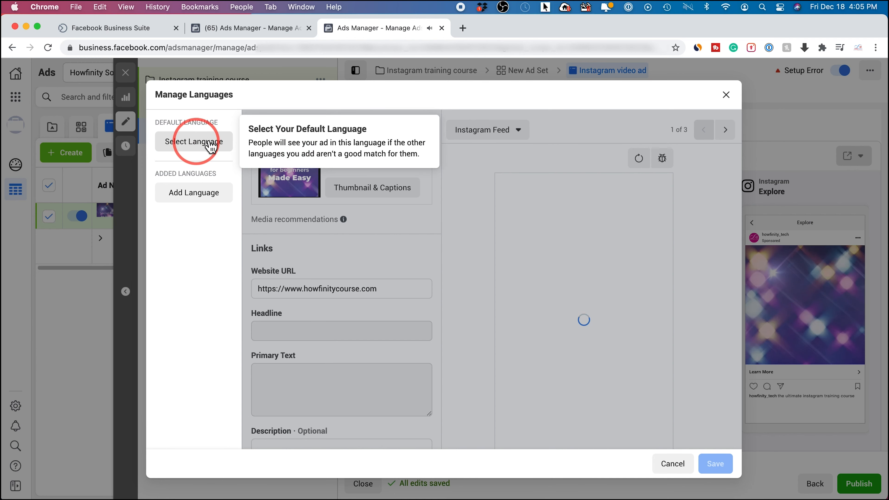
left_click(726, 95)
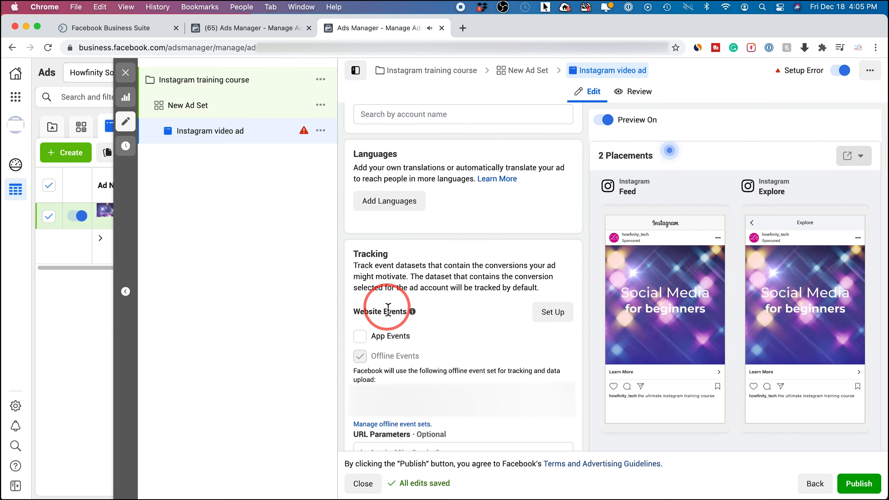
- Review the Instagram video ad's tracking settings and setup error, and close the ad editor
scroll(502, 317, "down", 2)
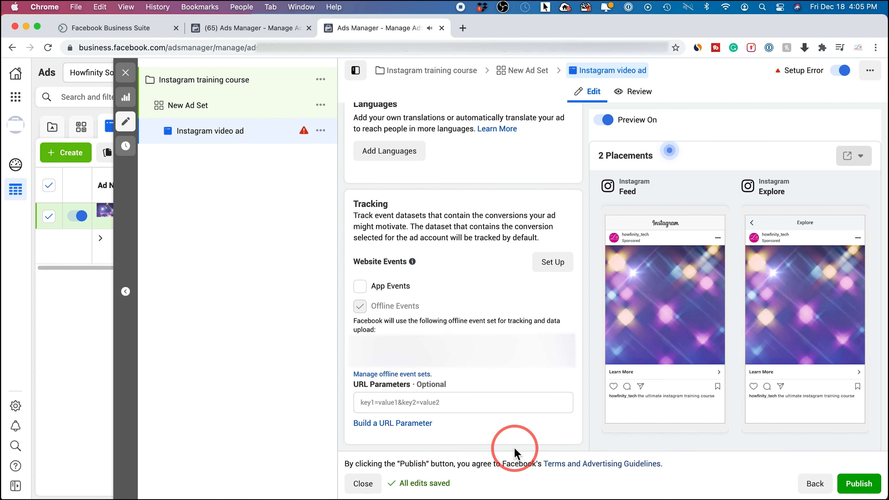
mouse_move(308, 138)
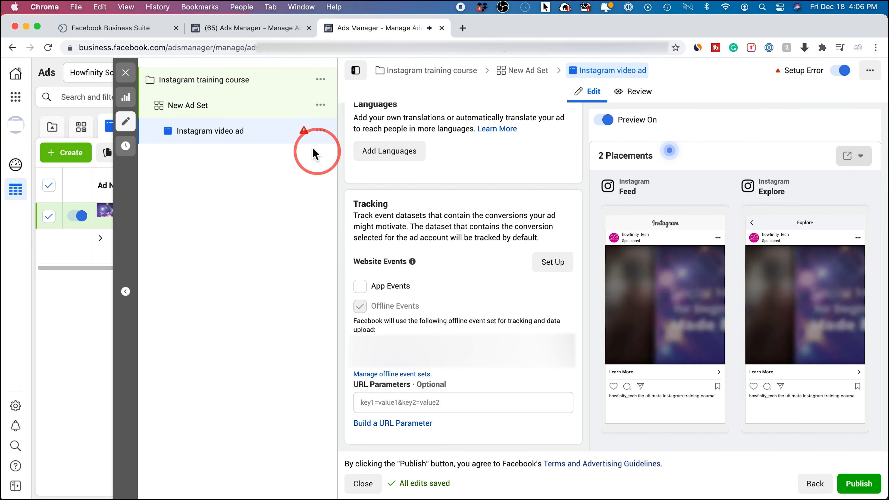
mouse_move(304, 134)
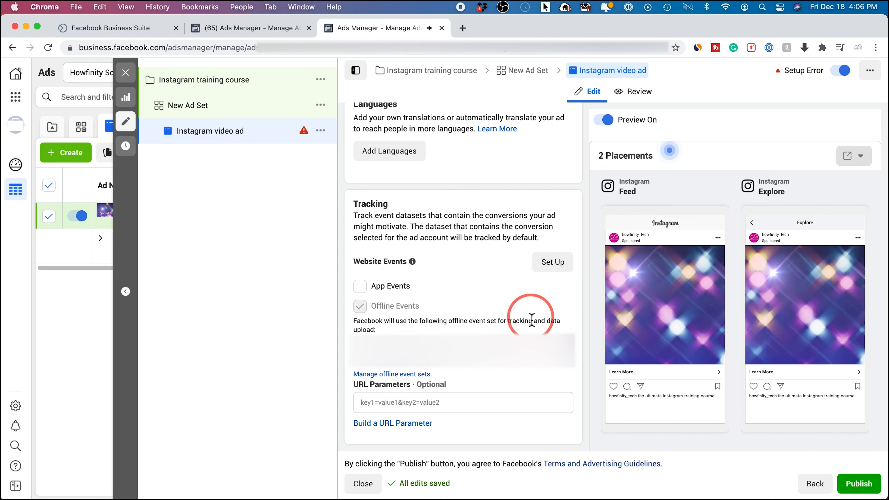
mouse_move(657, 331)
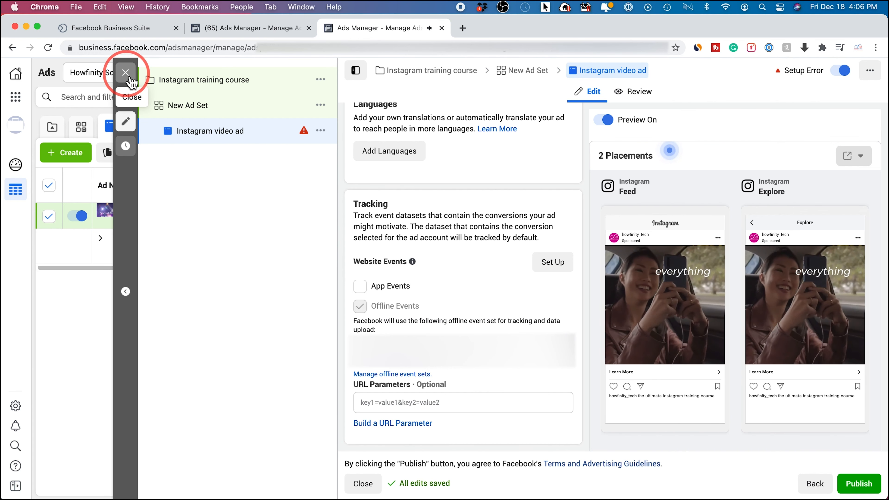
left_click(125, 72)
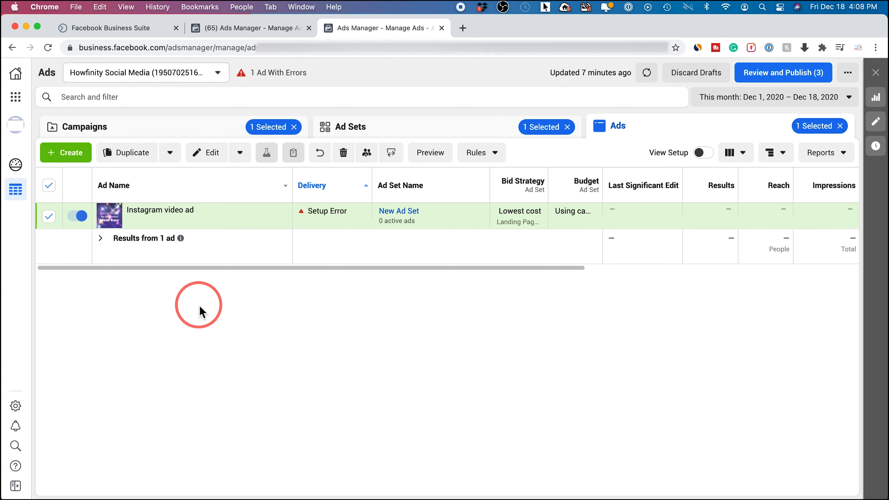
left_click(84, 220)
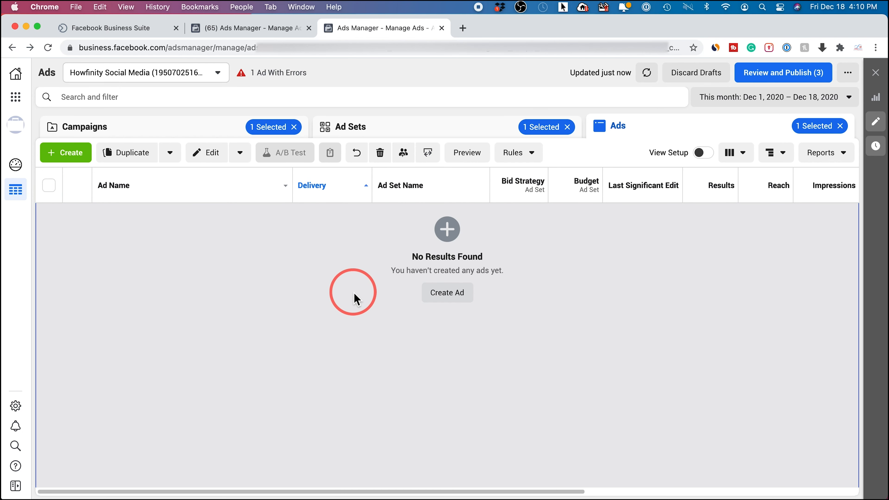
- Open Audience Insights and start a new audience from Everyone on Facebook
left_click(21, 105)
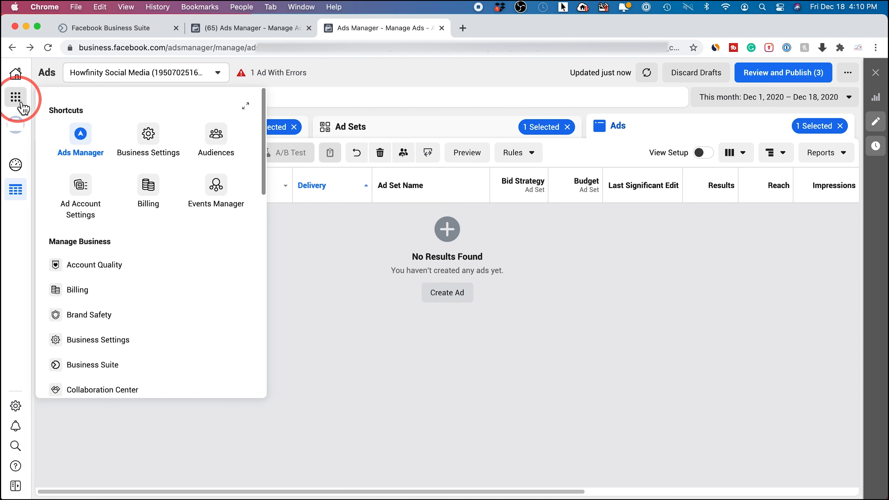
scroll(150, 256, "down", 10)
scroll(153, 258, "up", 2)
scroll(153, 259, "up", 1)
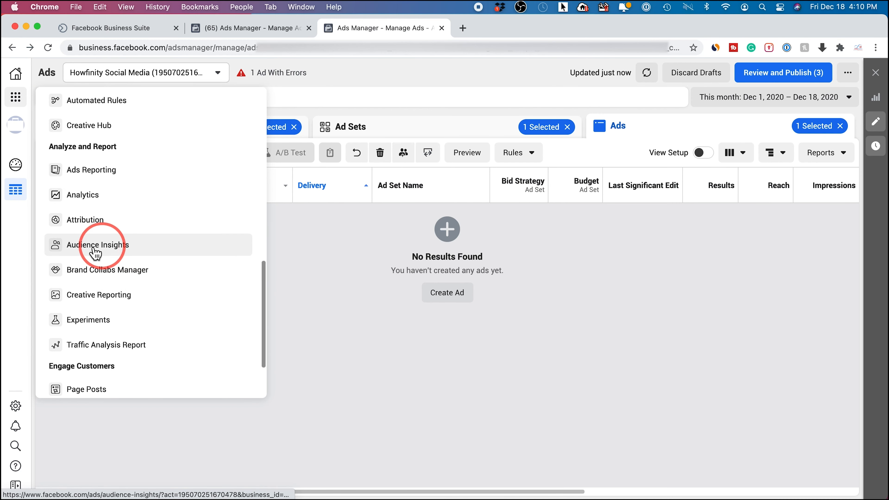
left_click(110, 251)
left_click(644, 146)
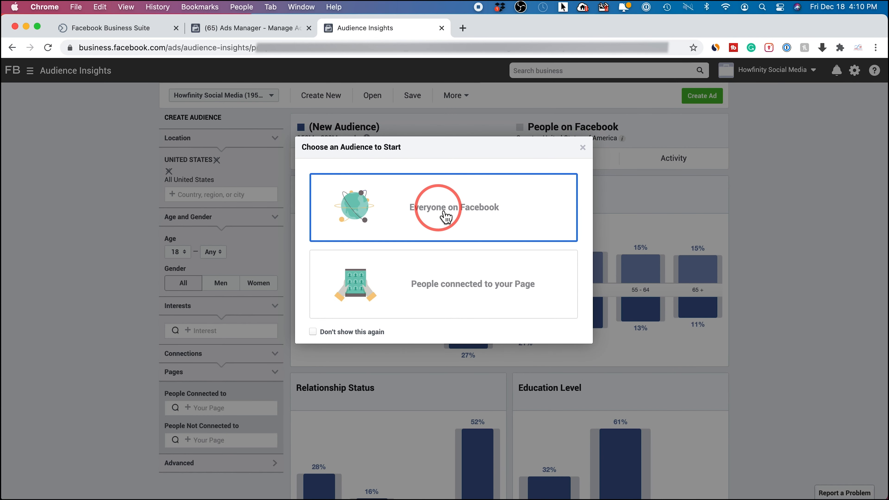
left_click(466, 221)
left_click(448, 183)
left_click(218, 191)
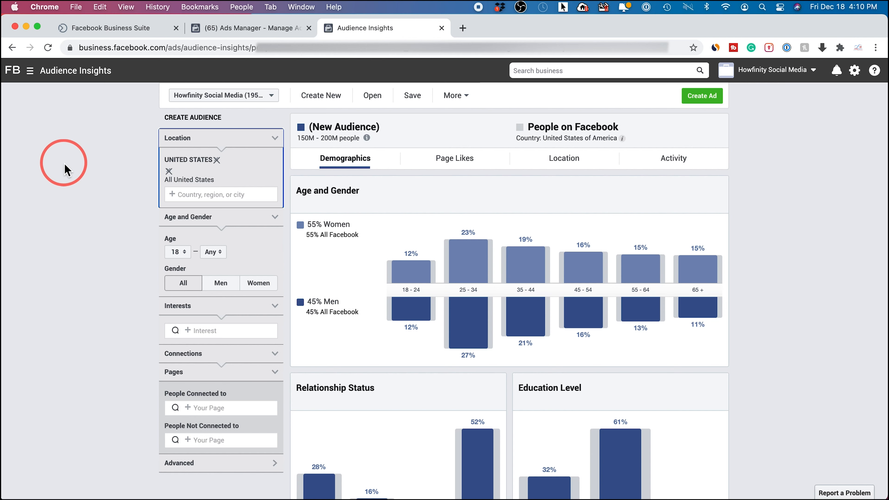
- Set the new audience's age range to 25–50
scroll(120, 219, "down", 1)
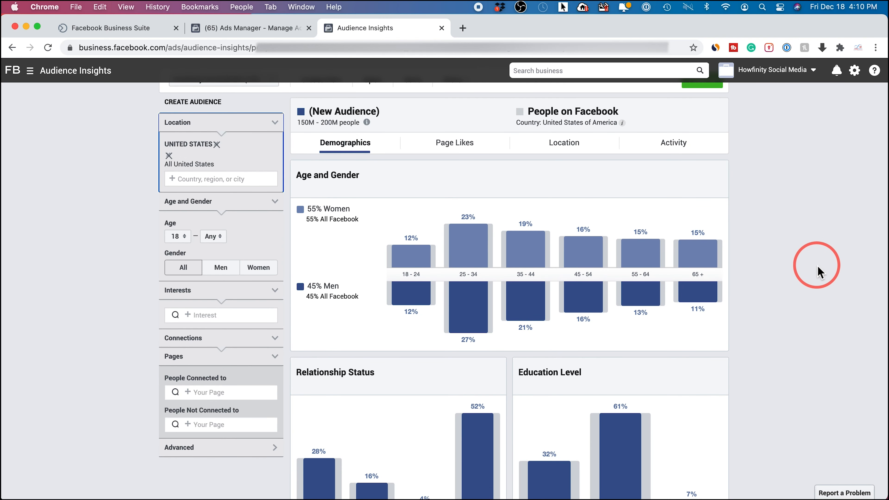
scroll(819, 271, "up", 1)
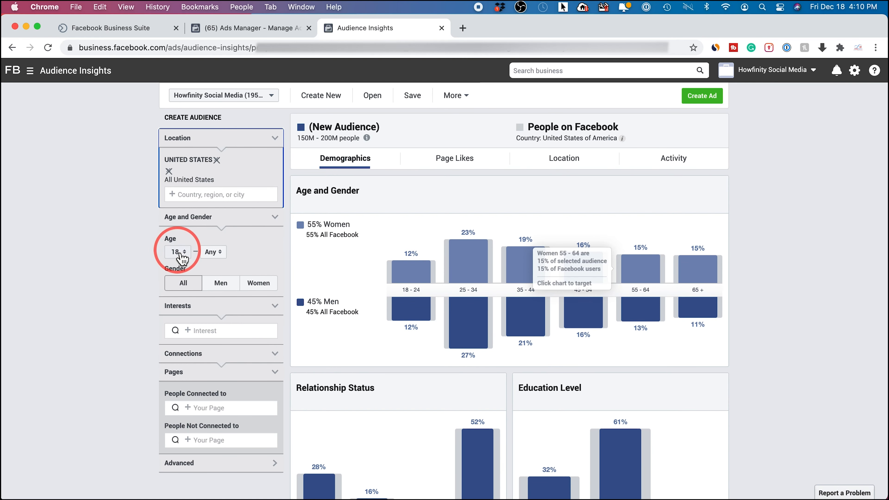
left_click(186, 258)
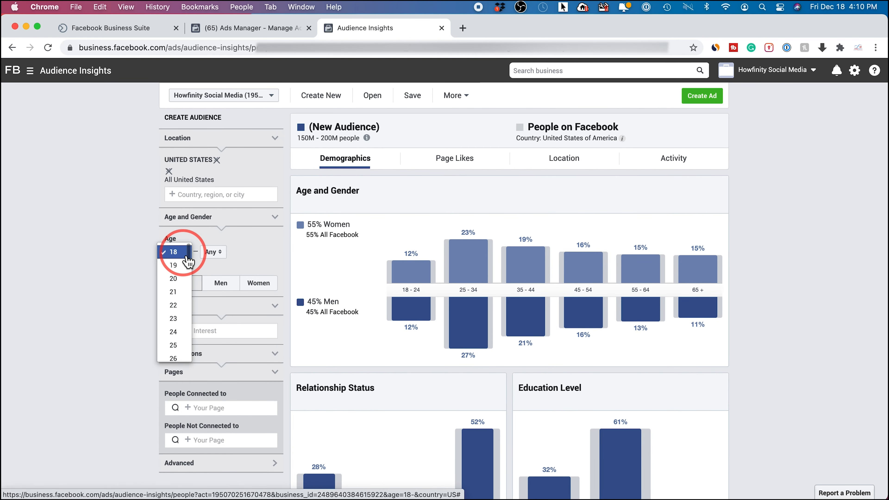
scroll(178, 315, "down", 1)
left_click(177, 320)
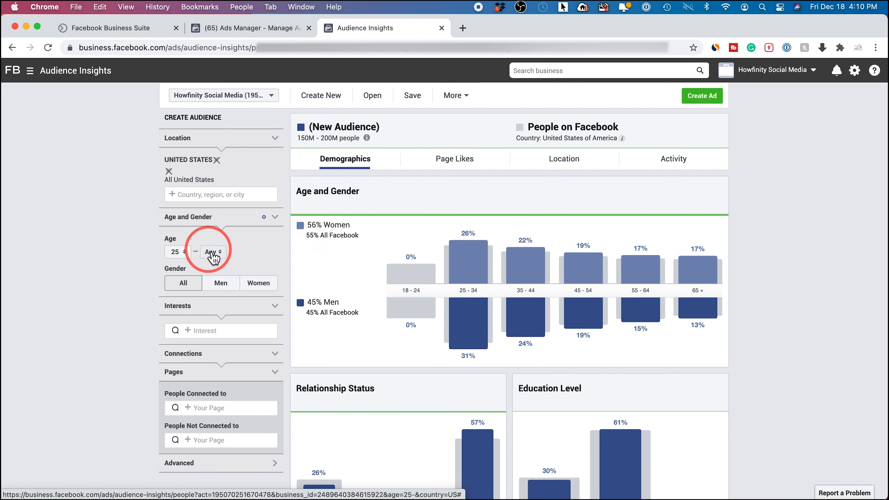
left_click(210, 252)
scroll(219, 323, "down", 2)
left_click(212, 324)
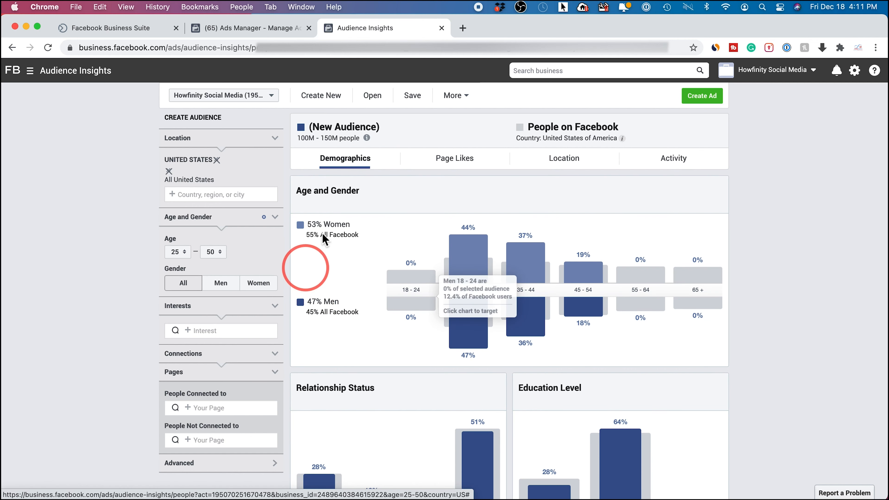
- Add the Advertising interest under Business and Industry to the audience
mouse_move(482, 280)
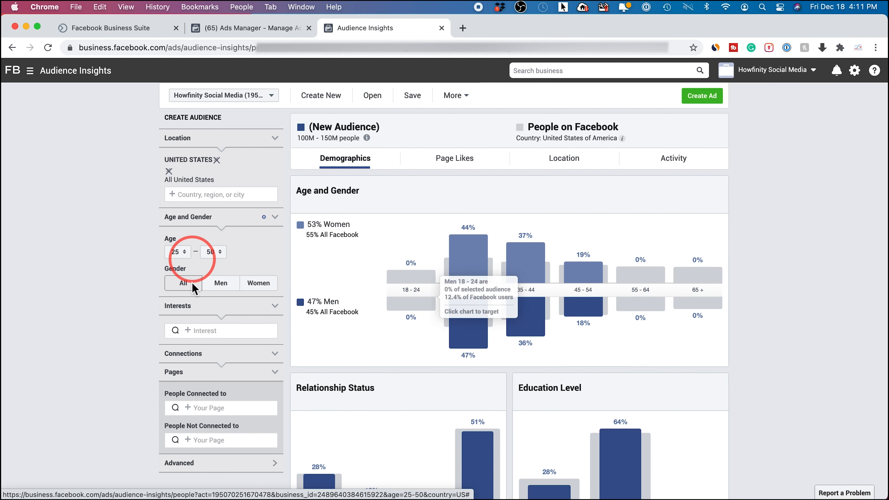
left_click(208, 331)
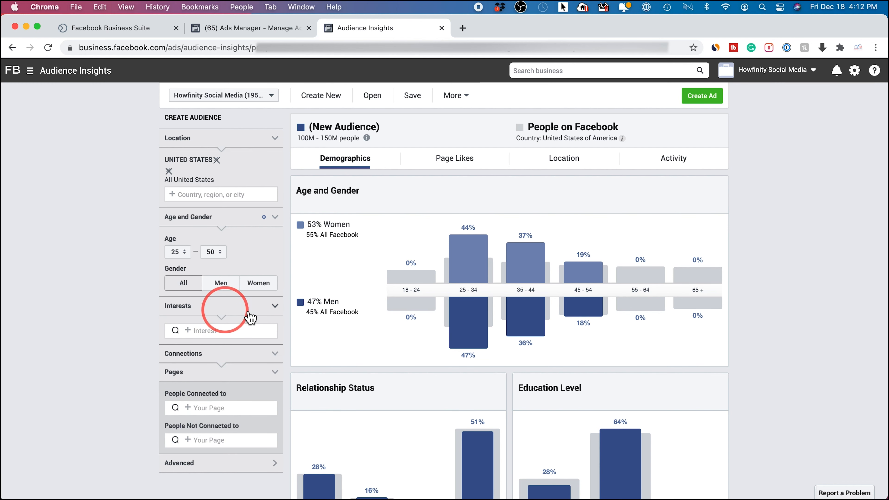
left_click(214, 330)
left_click(217, 346)
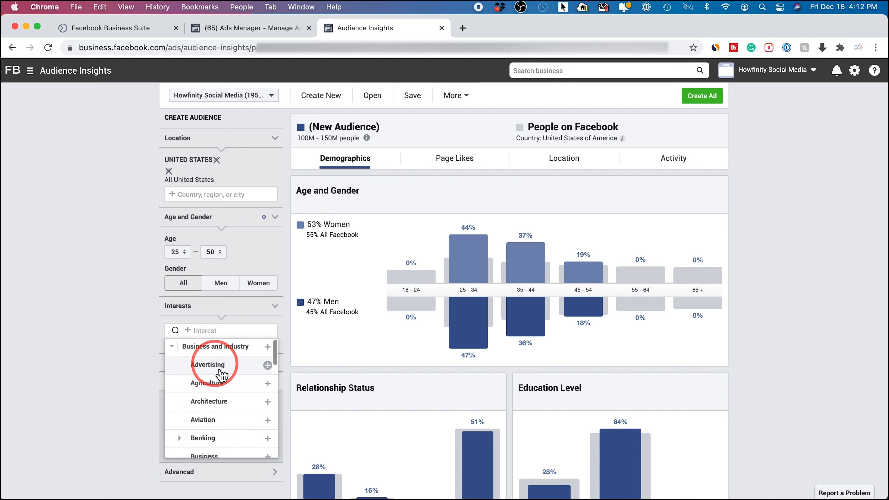
left_click(217, 368)
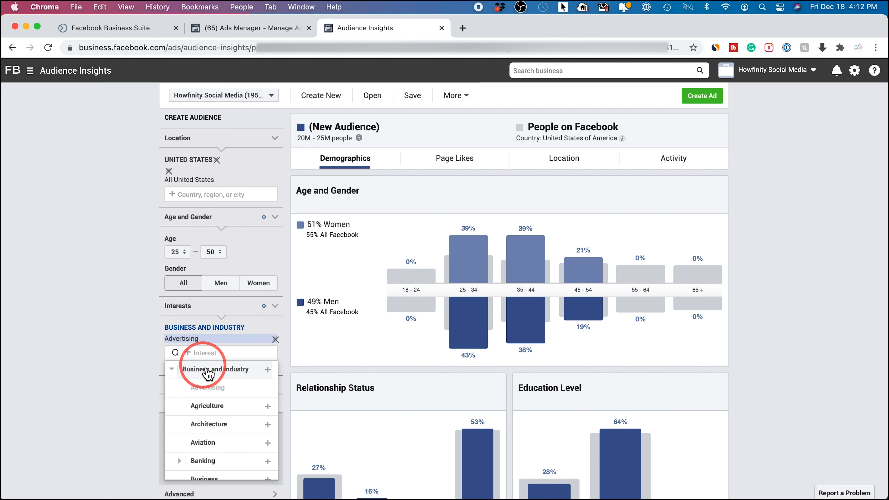
left_click(103, 315)
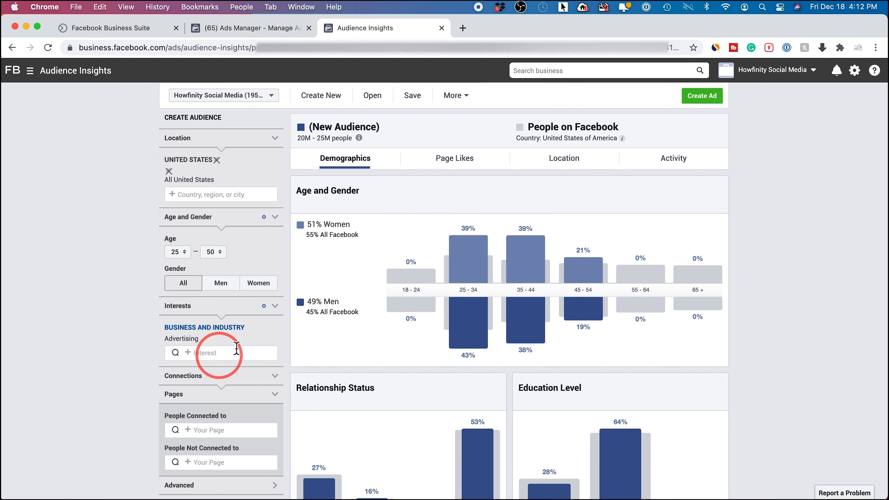
- Review the audience's demographics, including relationship status, education level and job titles
scroll(399, 280, "down", 5)
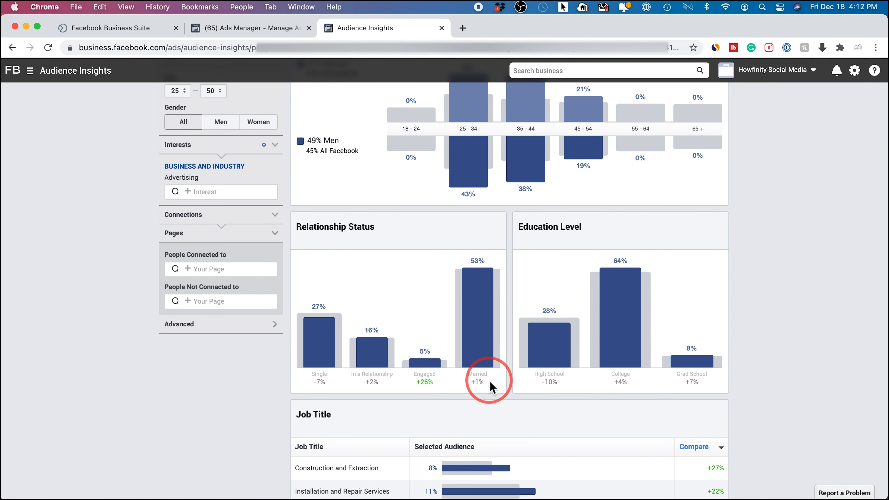
scroll(494, 380, "down", 2)
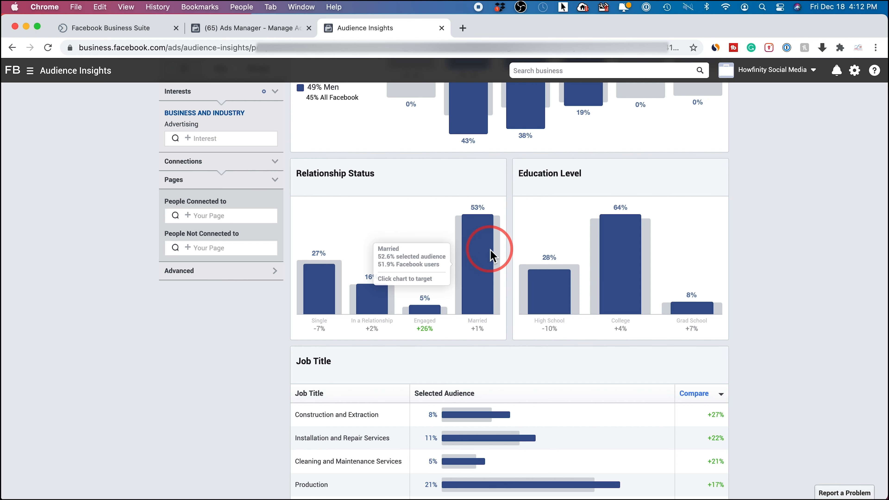
mouse_move(626, 298)
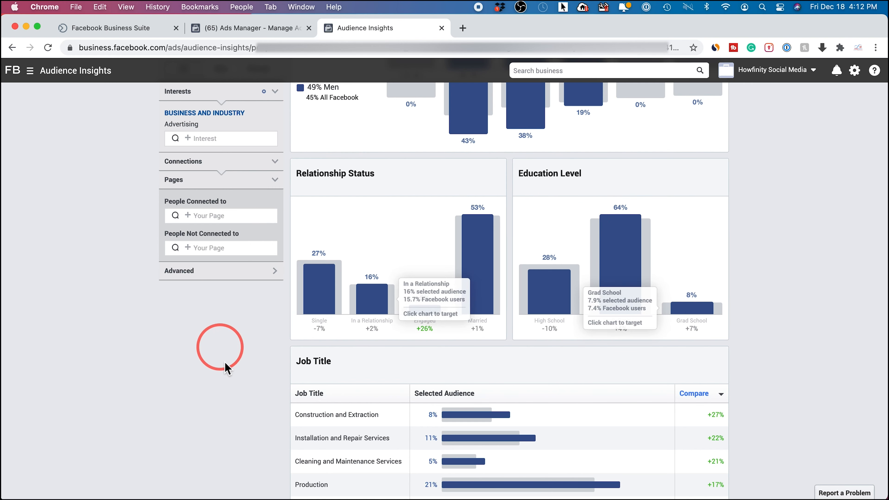
scroll(262, 373, "down", 3)
scroll(264, 375, "down", 3)
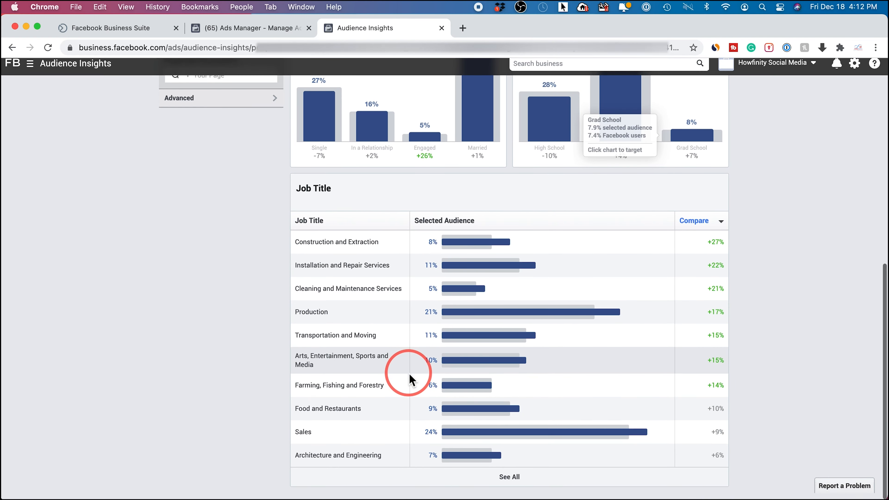
scroll(409, 377, "up", 12)
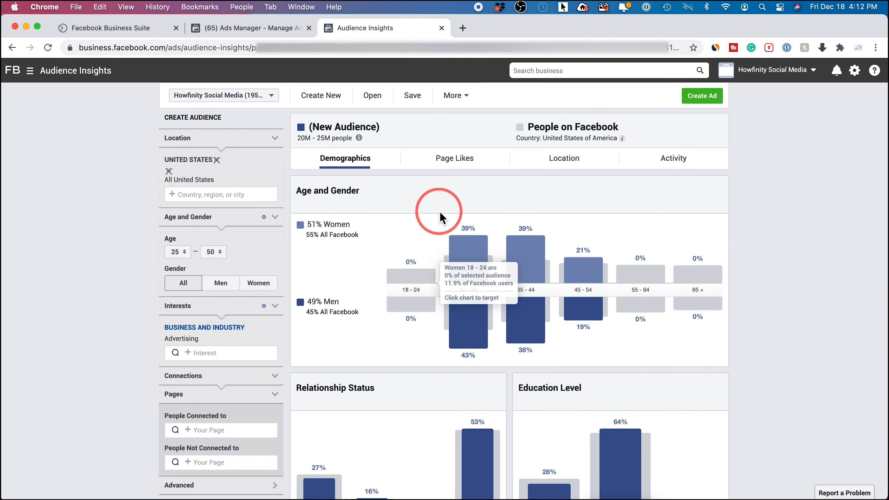
- View the audience's page likes and its top cities
left_click(452, 164)
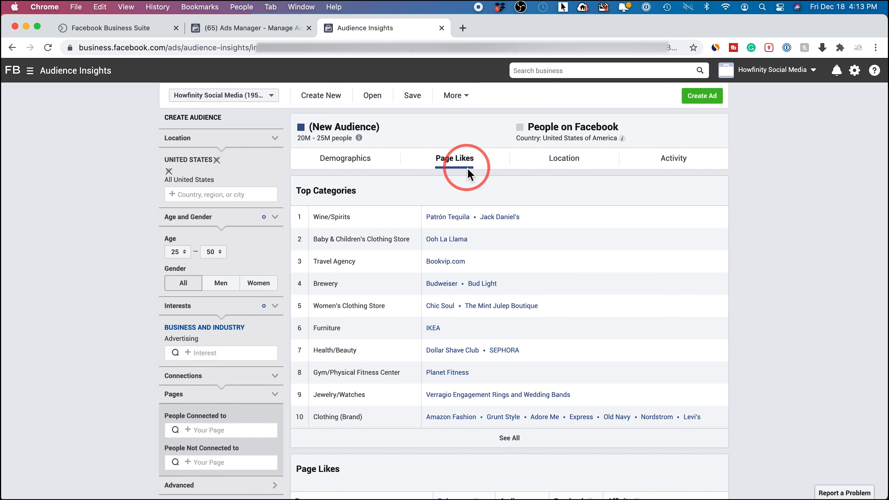
left_click(554, 166)
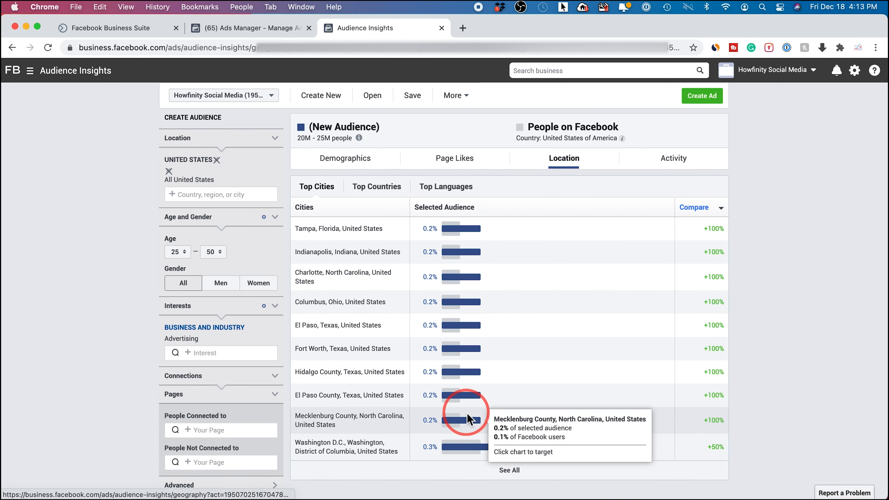
- Examine the audience's activity data, comparing activity frequency and device users with people on Facebook
left_click(662, 166)
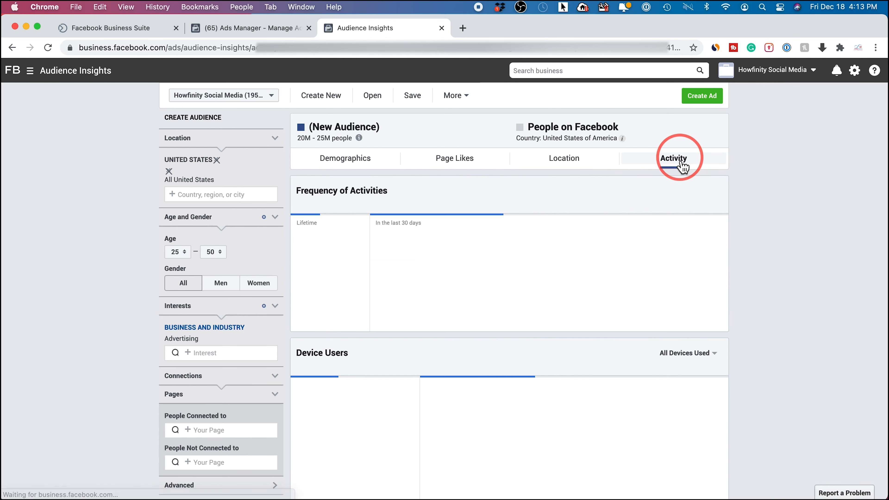
scroll(770, 234, "down", 1)
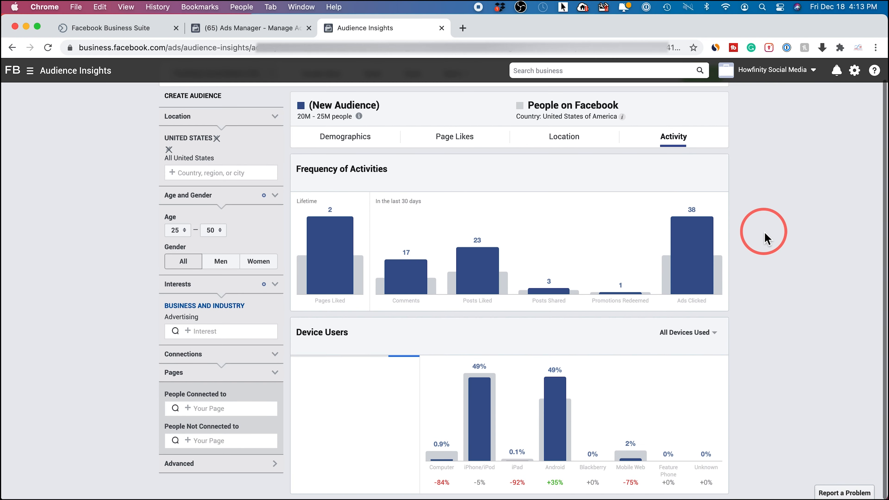
mouse_move(341, 266)
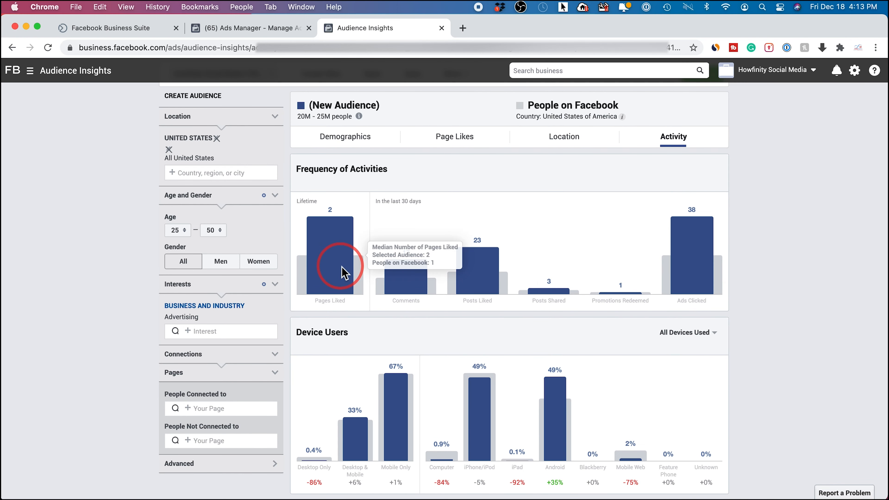
mouse_move(407, 290)
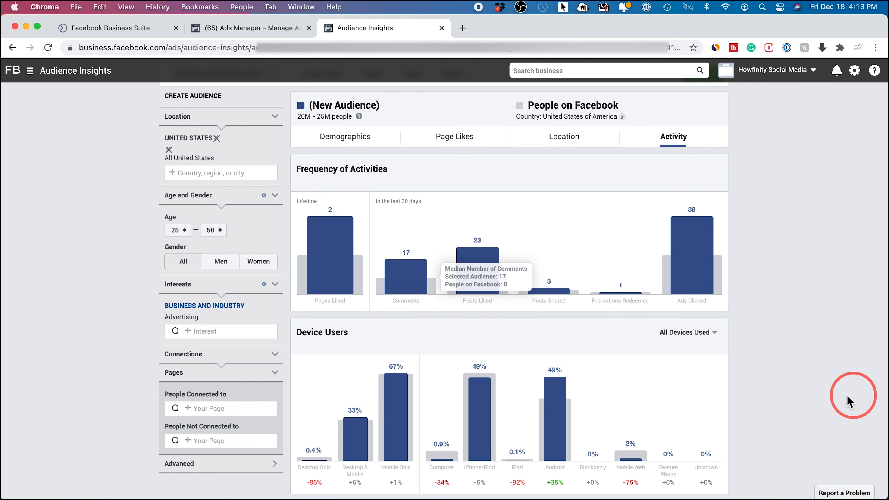
mouse_move(493, 449)
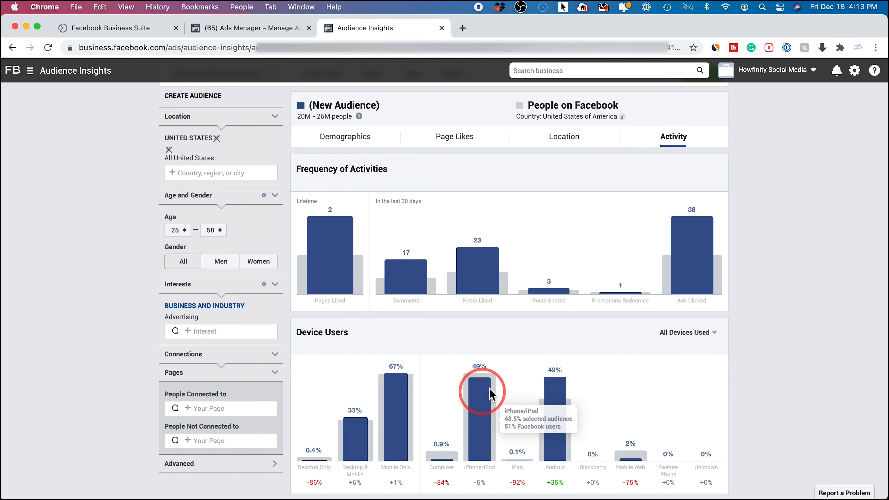